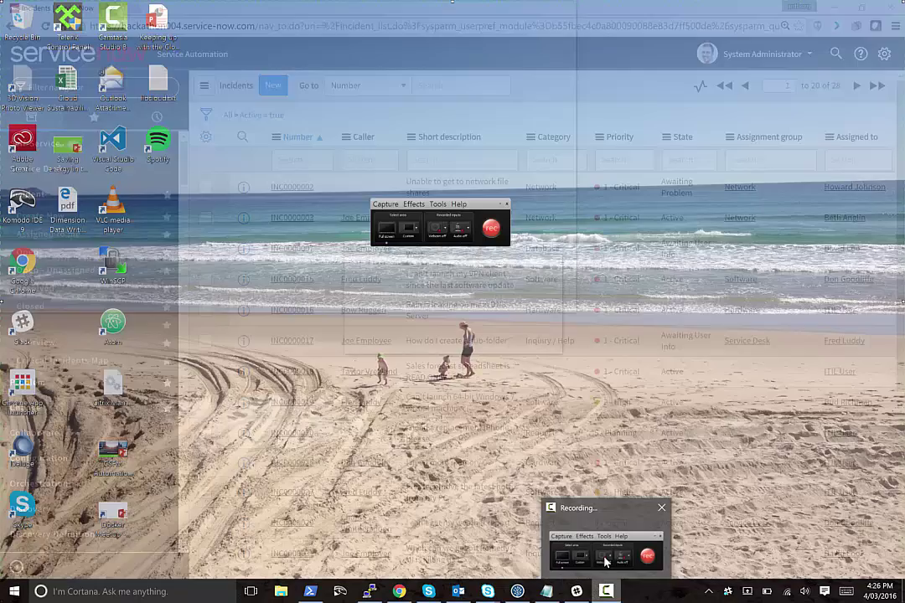
Filter the ServiceNow application navigator for 'REST'.
{"action": "left_click", "coordinate": [606, 560]}
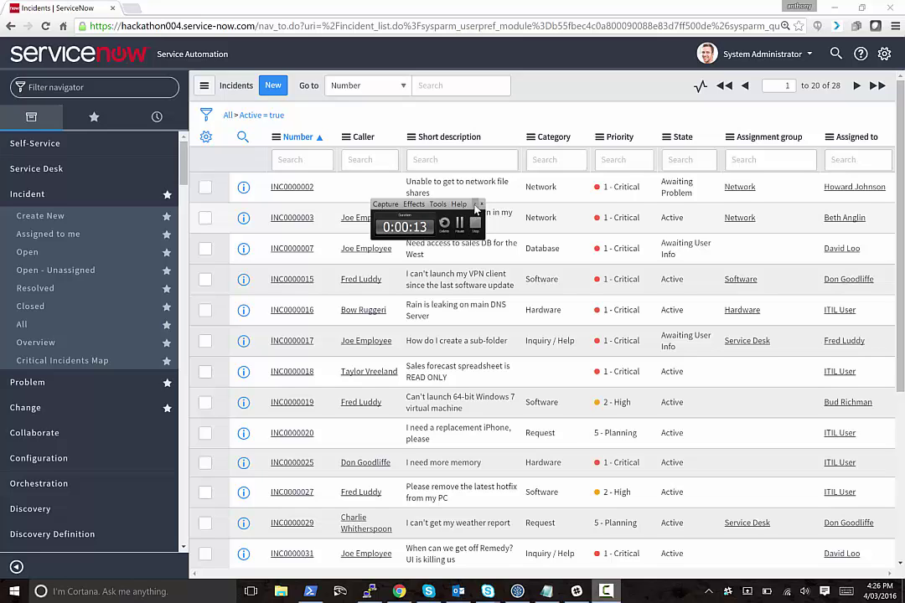
{"action": "left_click", "coordinate": [475, 206]}
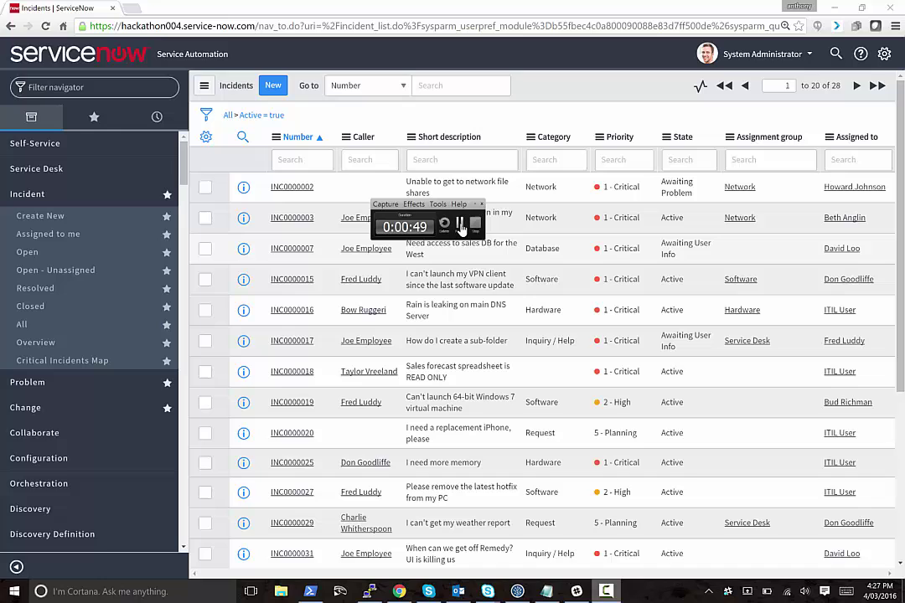
{"action": "left_click", "coordinate": [460, 225]}
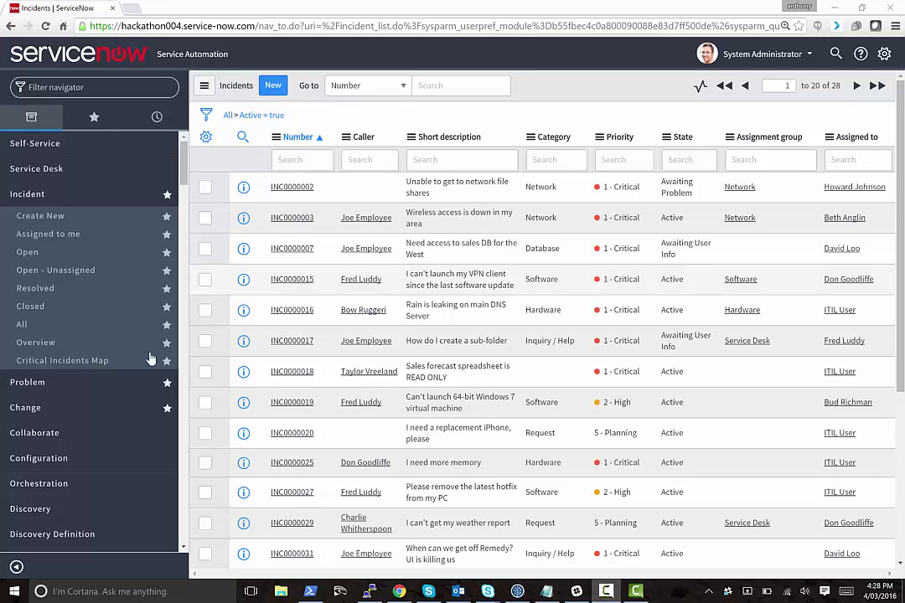
{"action": "scroll", "coordinate": [146, 378], "scroll_direction": "down", "scroll_amount": 10}
{"action": "left_click", "coordinate": [119, 87]}
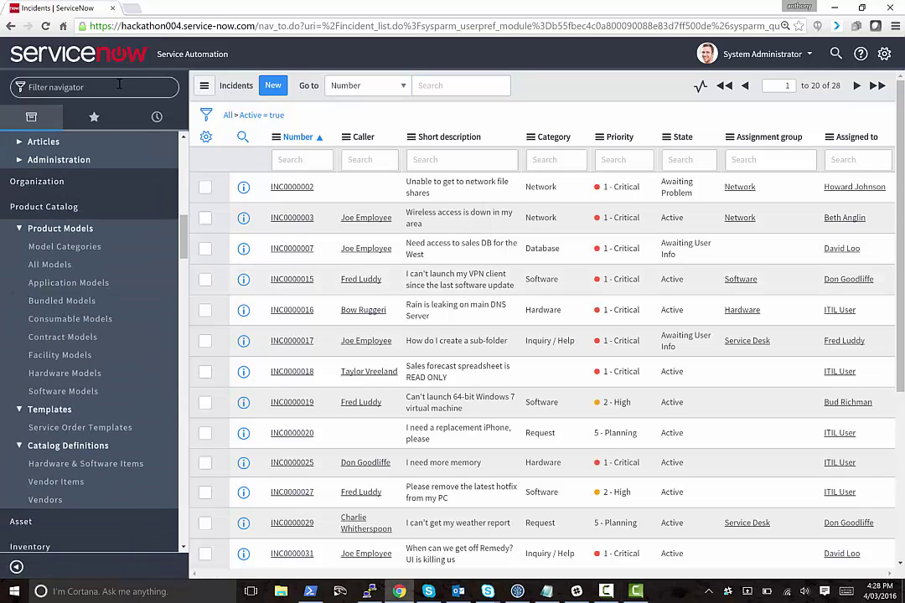
{"action": "type", "text": "REST"}
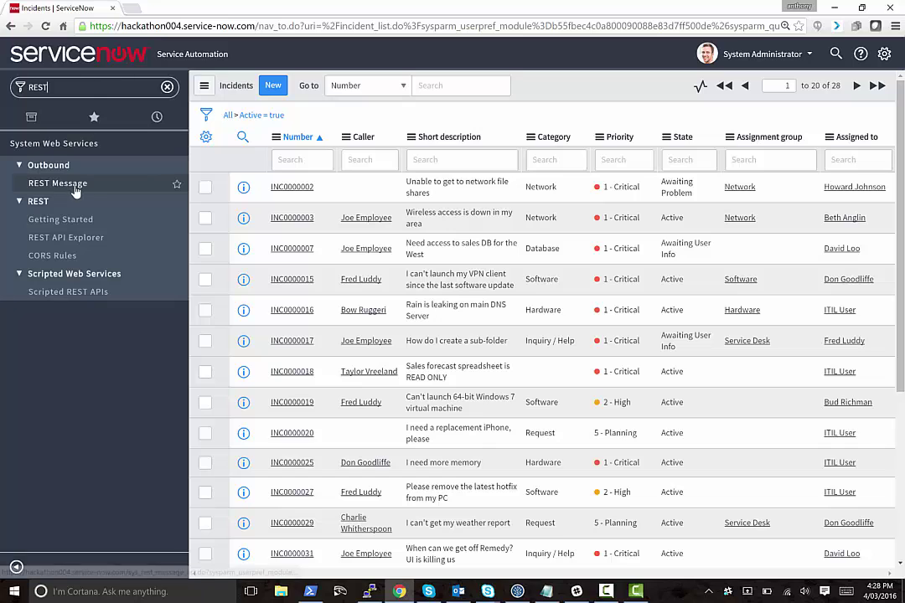
Open the Slack outbound REST message and its get HTTP method.
{"action": "left_click", "coordinate": [68, 190]}
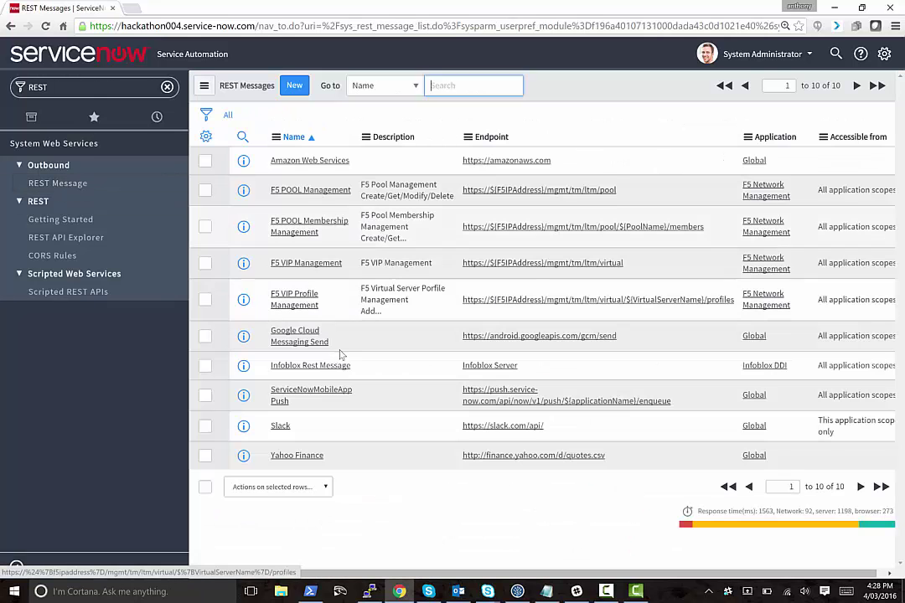
{"action": "left_click", "coordinate": [282, 426]}
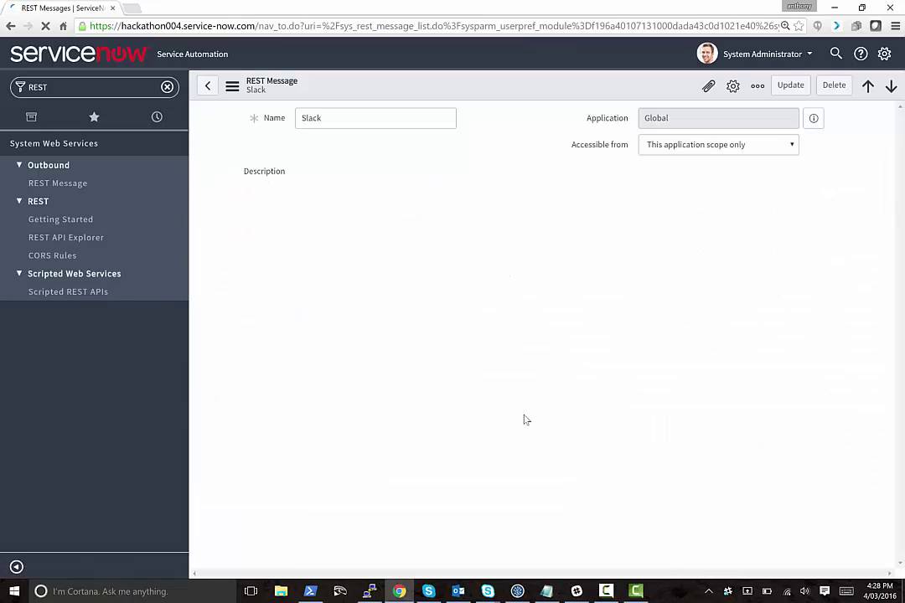
{"action": "scroll", "coordinate": [413, 448], "scroll_direction": "down", "scroll_amount": 2}
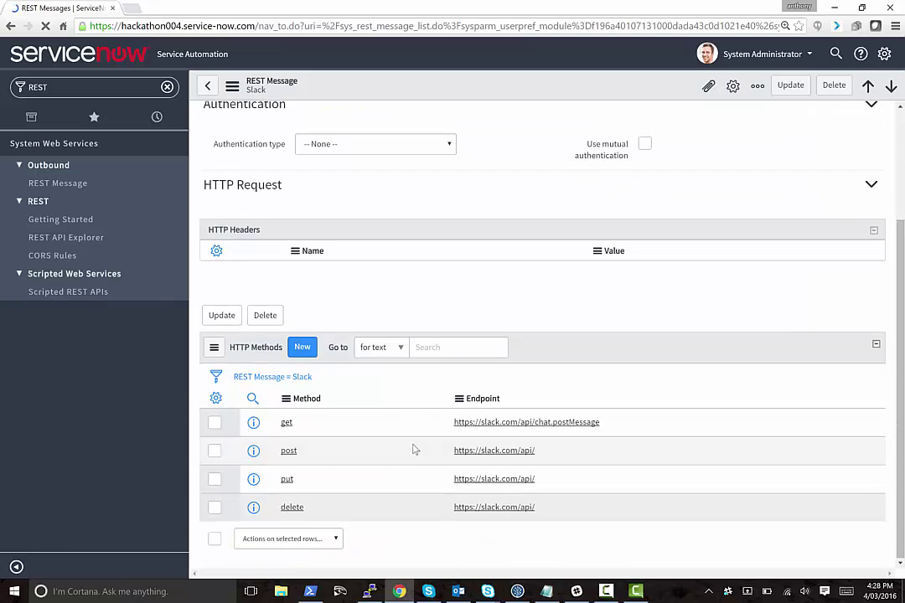
{"action": "left_click", "coordinate": [287, 424]}
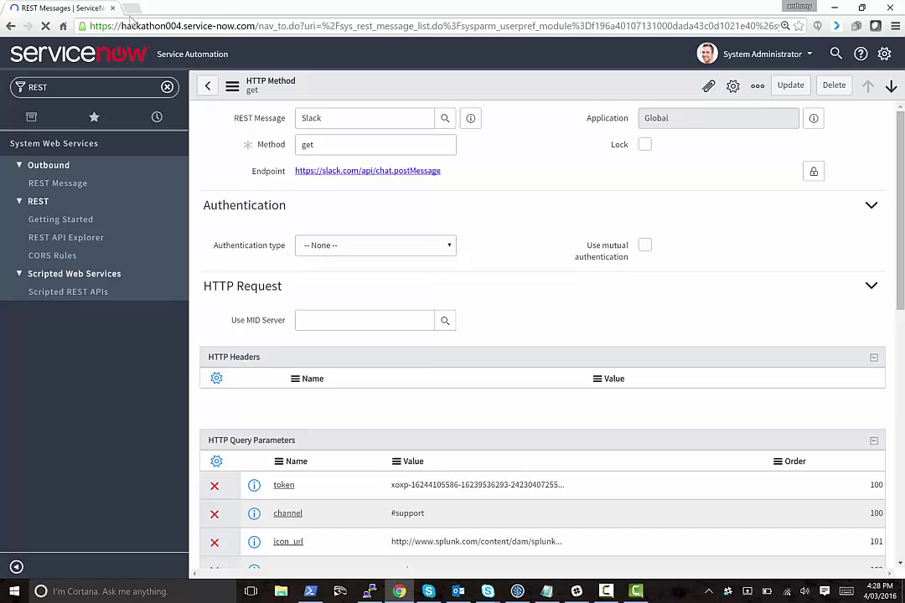
Load dd-innovations.slack.com in a new tab and go to the #support channel.
{"action": "left_click", "coordinate": [133, 9]}
{"action": "type", "text": "dd-innovation-days.com"}
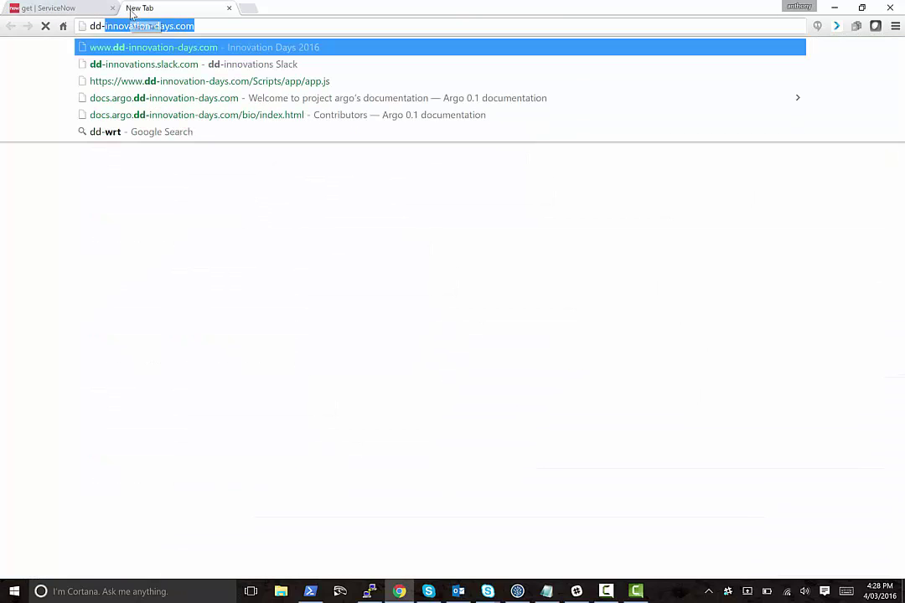
{"action": "key", "text": "Down"}
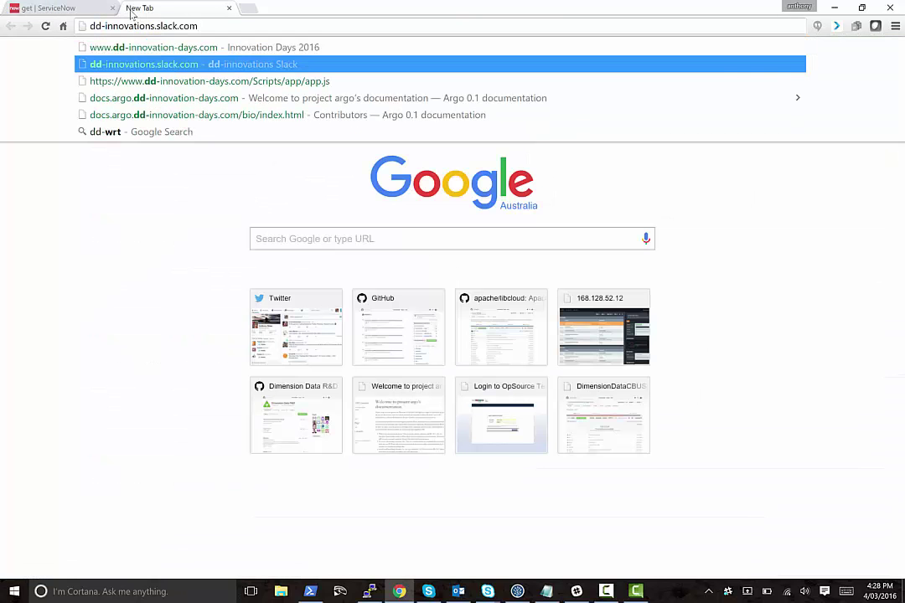
{"action": "key", "text": "Return"}
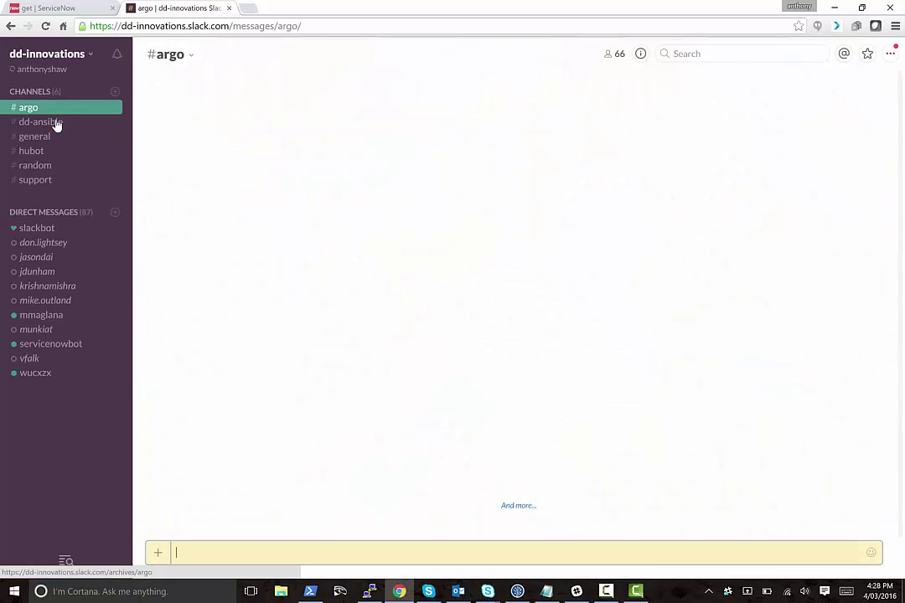
{"action": "left_click", "coordinate": [52, 179]}
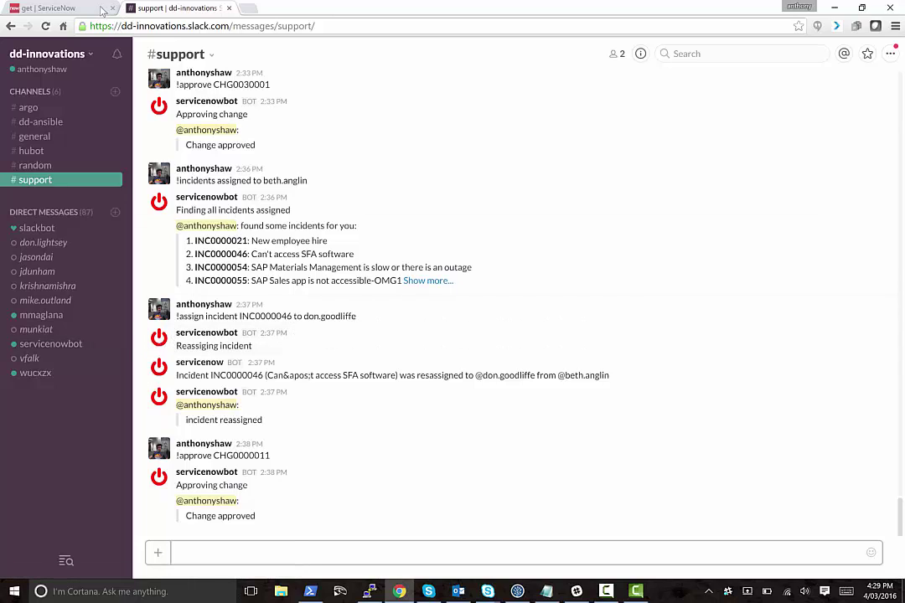
Back in ServiceNow, filter the navigator for 'script' and open System Definition > Script Includes.
{"action": "left_click", "coordinate": [51, 8]}
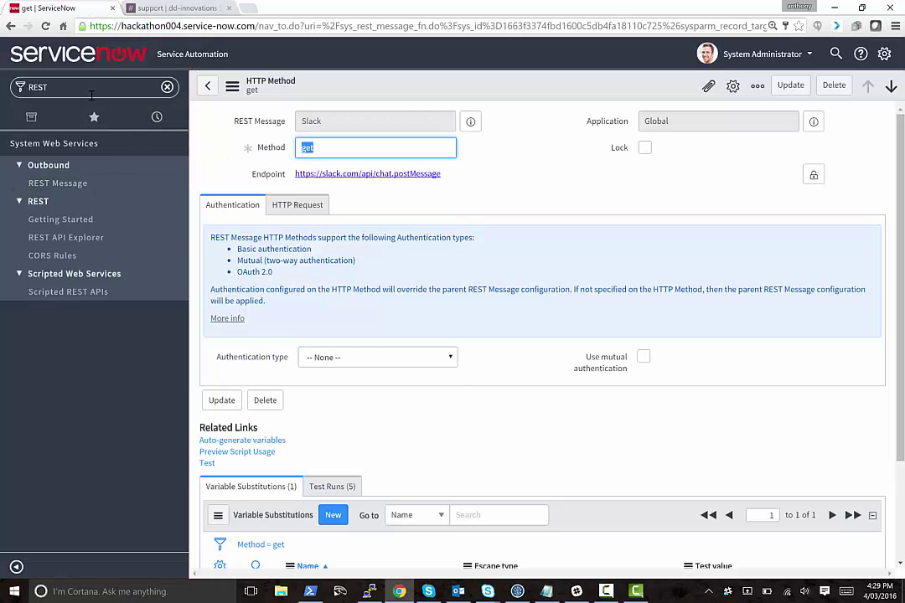
{"action": "left_click", "coordinate": [59, 87]}
{"action": "scroll", "coordinate": [428, 439], "scroll_direction": "down", "scroll_amount": 3}
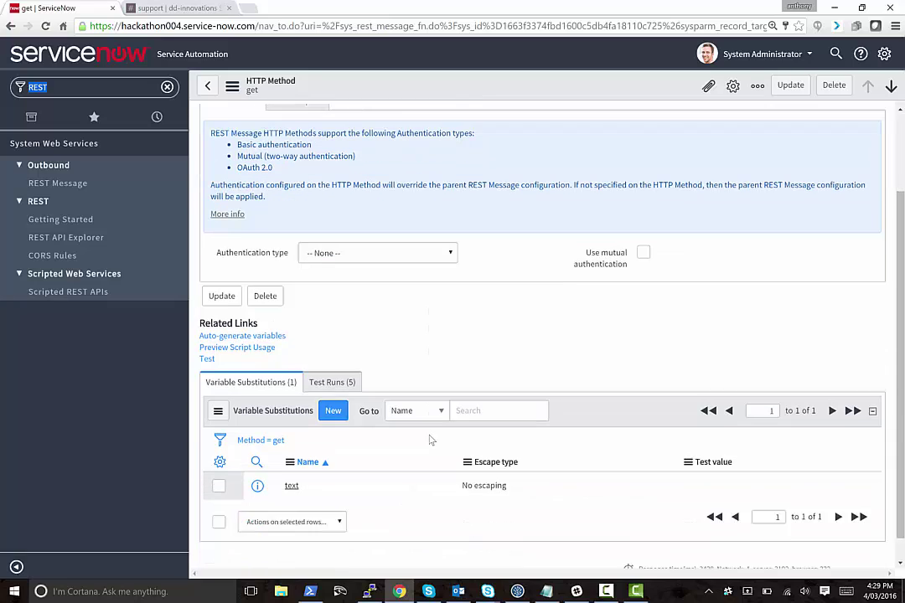
{"action": "type", "text": "script"}
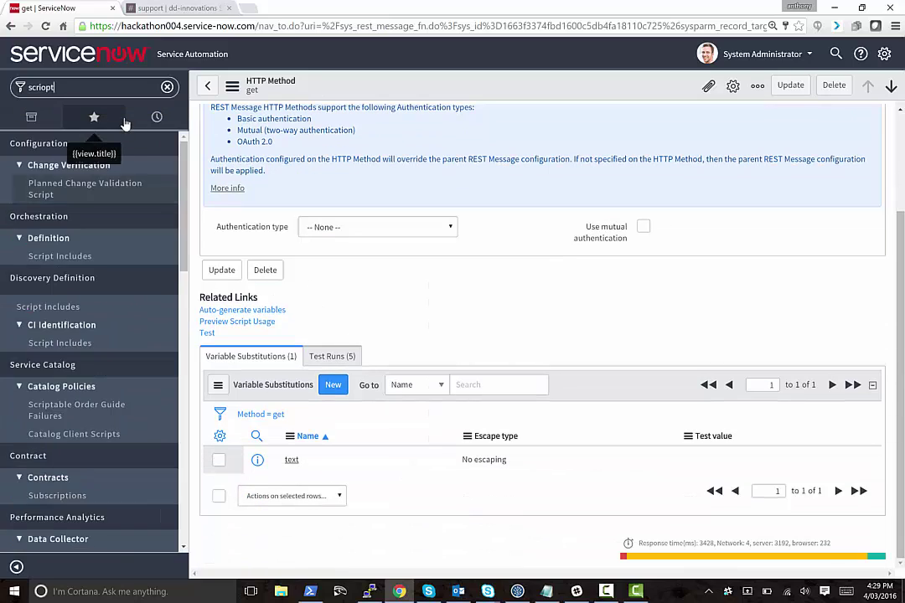
{"action": "key", "text": "BackSpace"}
{"action": "type", "text": "pt"}
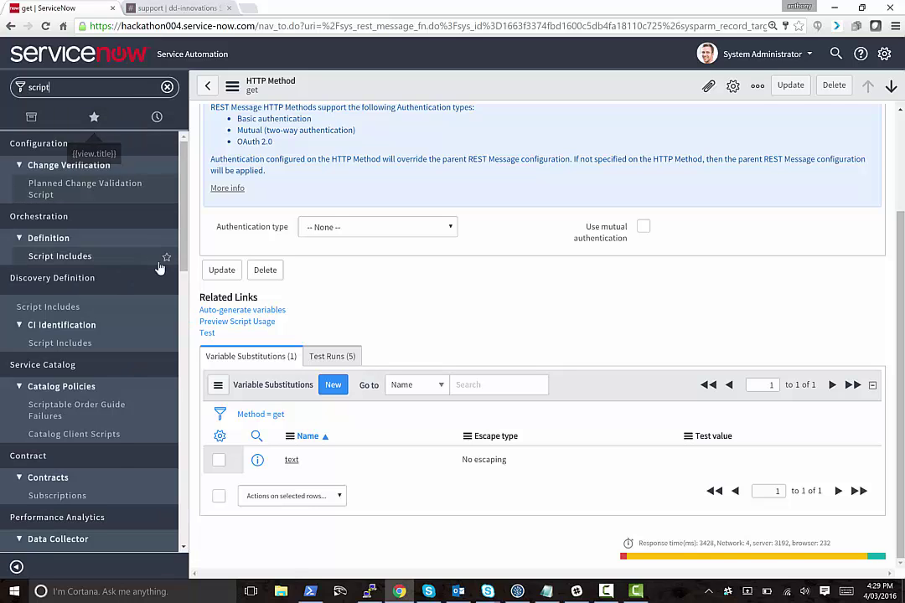
{"action": "scroll", "coordinate": [112, 456], "scroll_direction": "down", "scroll_amount": 3}
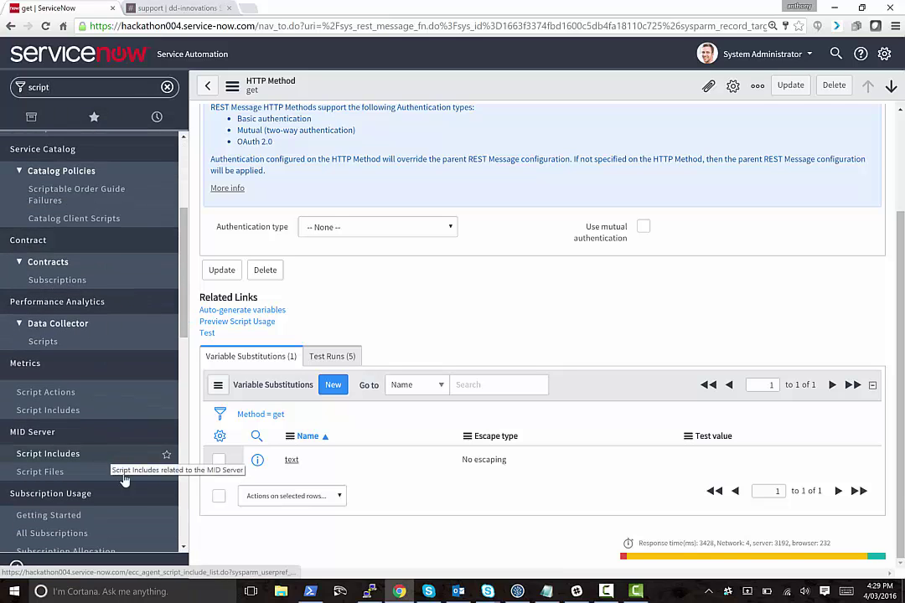
{"action": "scroll", "coordinate": [134, 469], "scroll_direction": "down", "scroll_amount": 5}
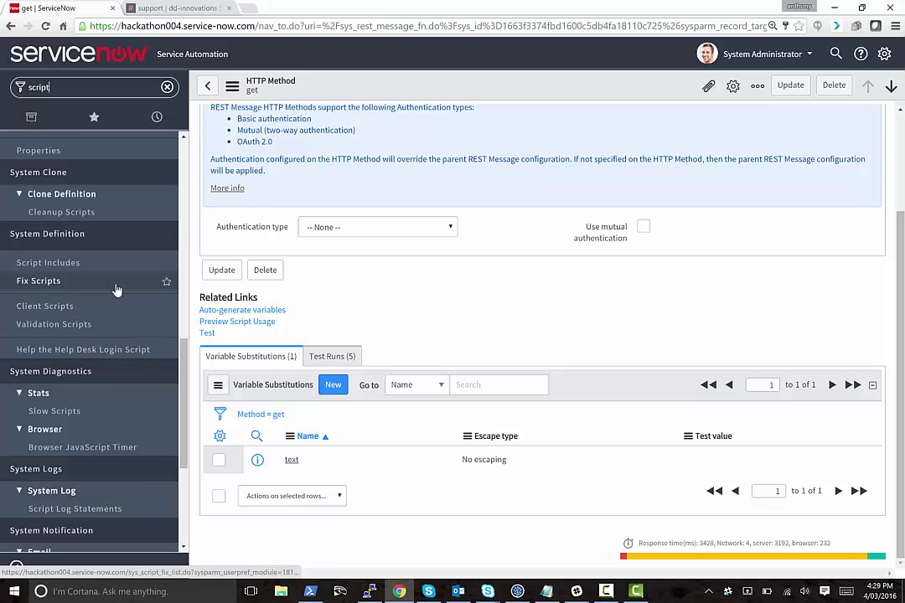
{"action": "left_click", "coordinate": [115, 264]}
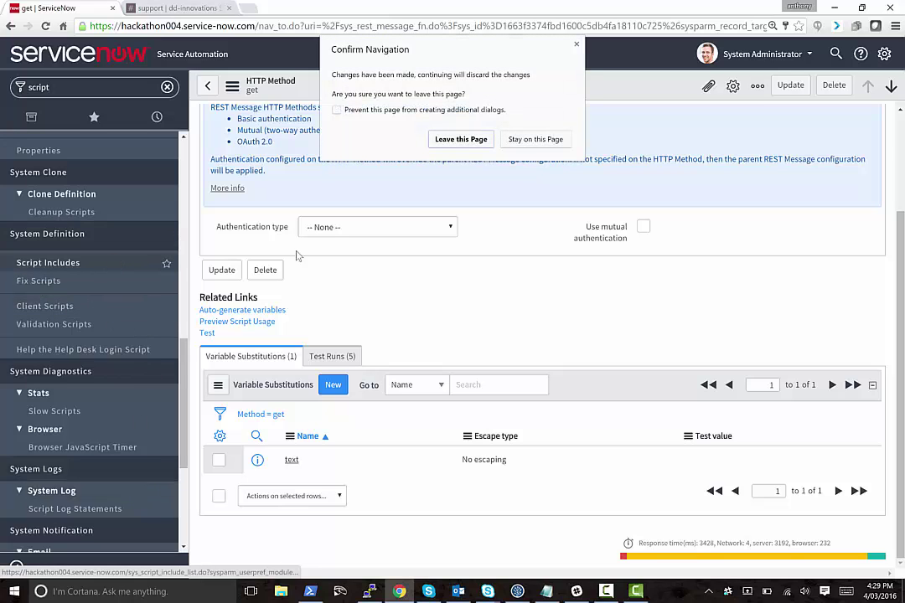
Discard unsaved changes and search script includes by name, bringing SlackMessageNotifier to the top.
{"action": "key", "text": "Return"}
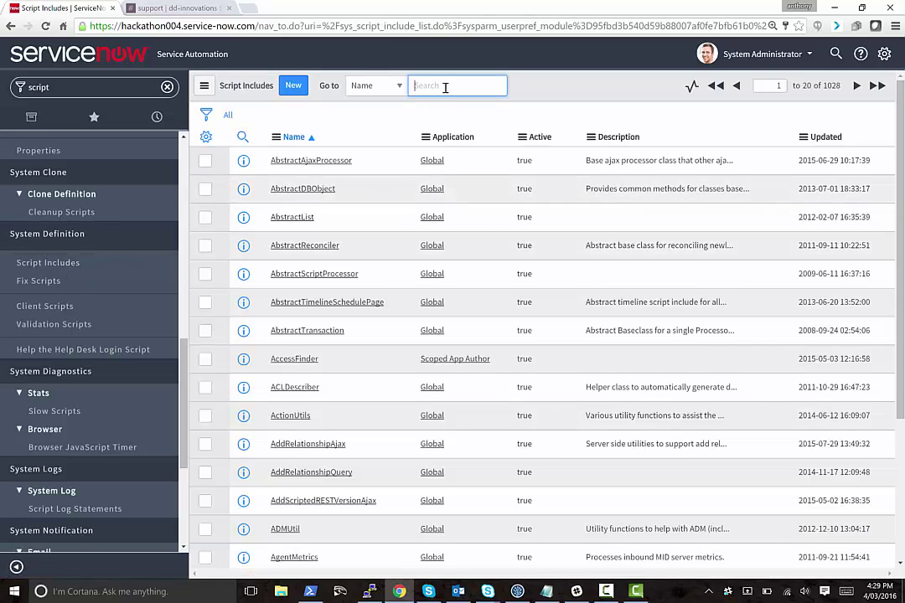
{"action": "type", "text": "Base"}
{"action": "key", "text": "Return"}
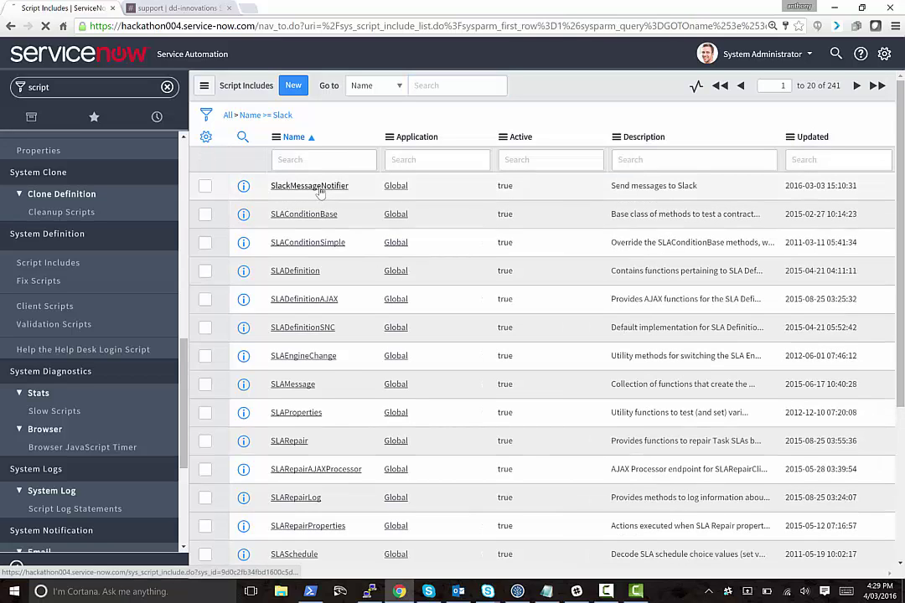
Open SlackMessageNotifier, review its sendMessage function, then filter the navigator for 'incidents'.
{"action": "left_click", "coordinate": [310, 186]}
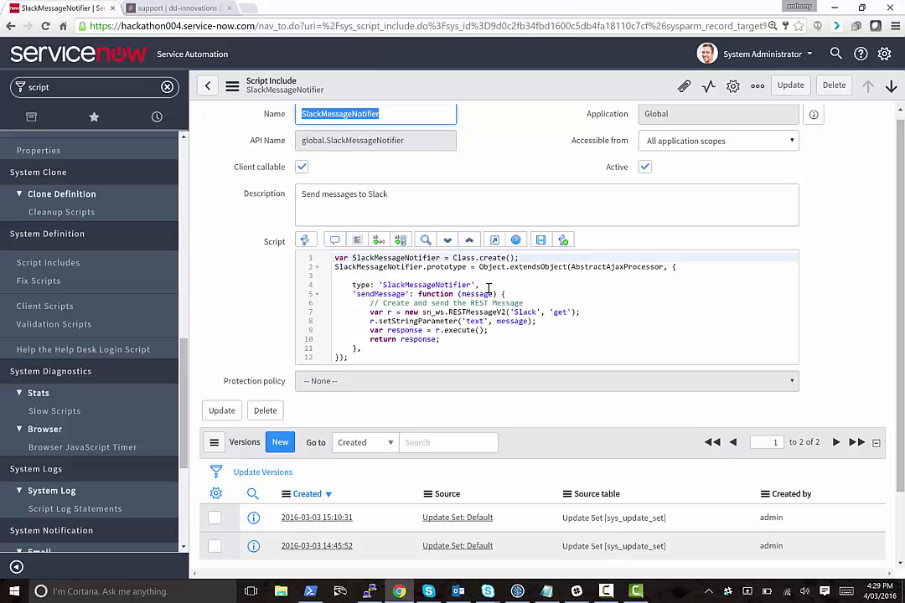
{"action": "left_click", "coordinate": [398, 295]}
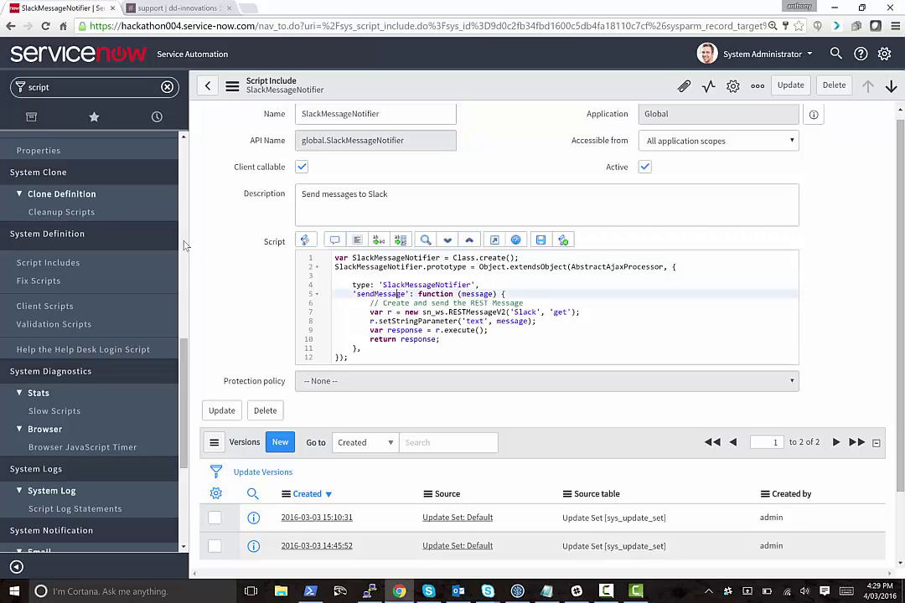
{"action": "left_click", "coordinate": [116, 93]}
{"action": "type", "text": "incidents"}
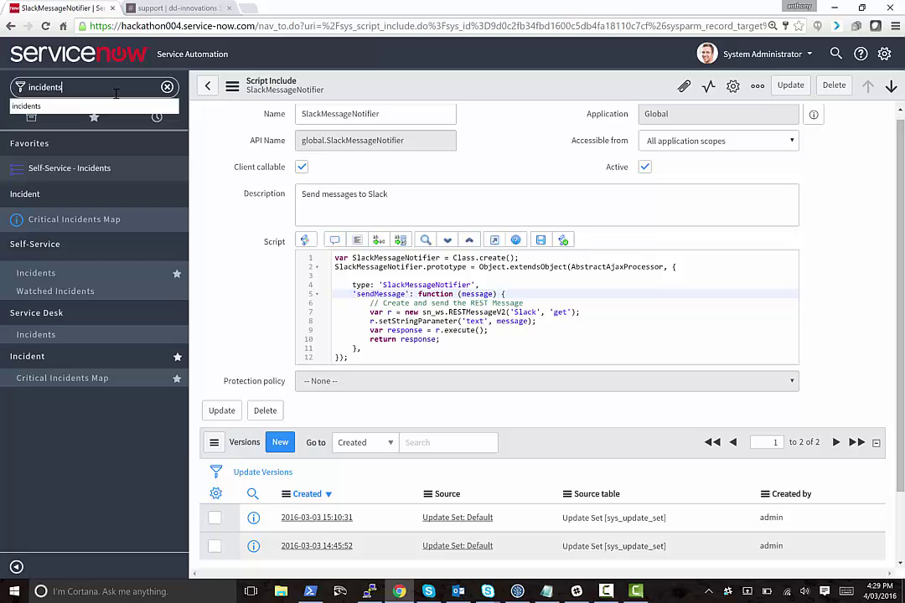
Open the Service Desk active incidents list.
{"action": "key", "text": "Return"}
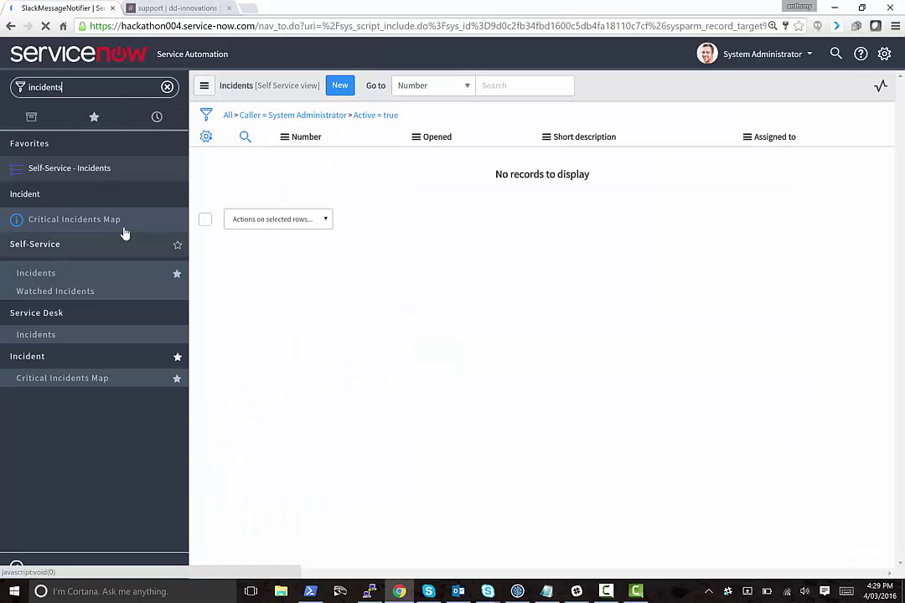
{"action": "left_click", "coordinate": [92, 276]}
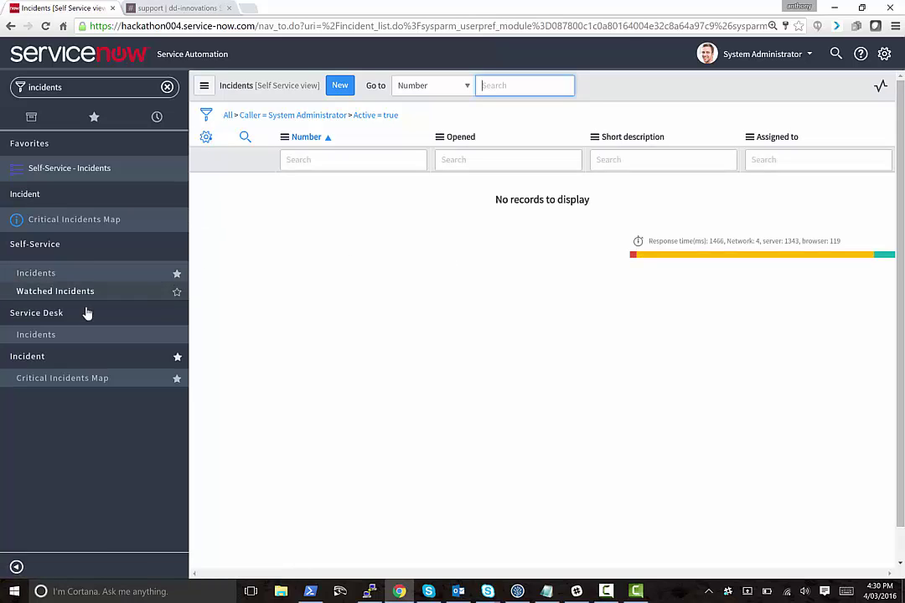
{"action": "left_click", "coordinate": [91, 334]}
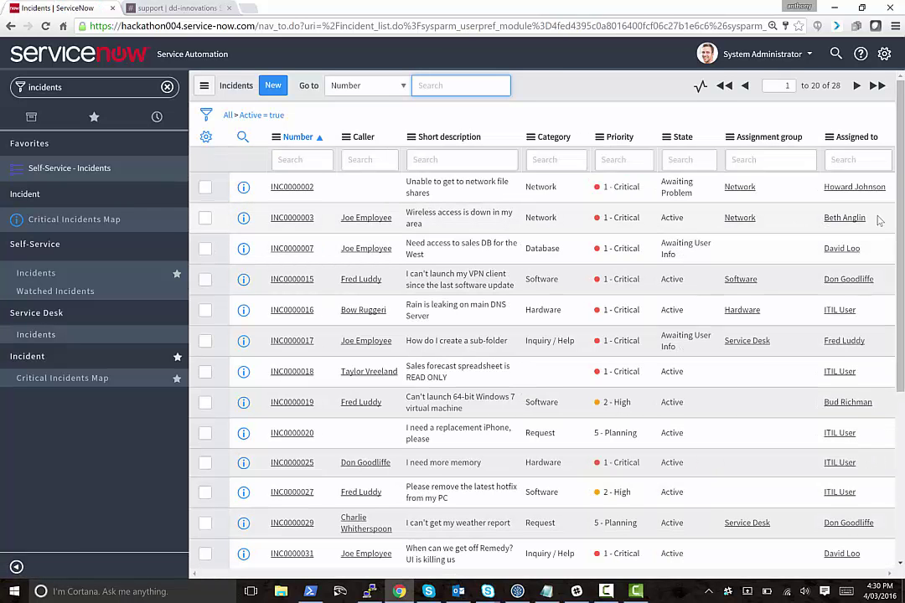
Edit INC0000017's Assigned to cell inline with the new agent's name and save.
{"action": "left_click", "coordinate": [878, 219]}
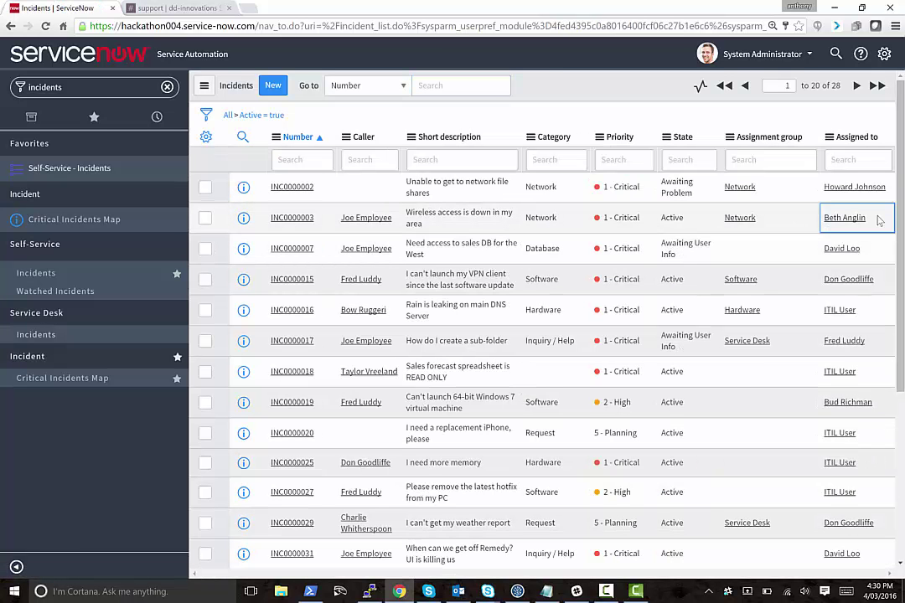
{"action": "right_click", "coordinate": [874, 342]}
{"action": "left_click", "coordinate": [874, 342]}
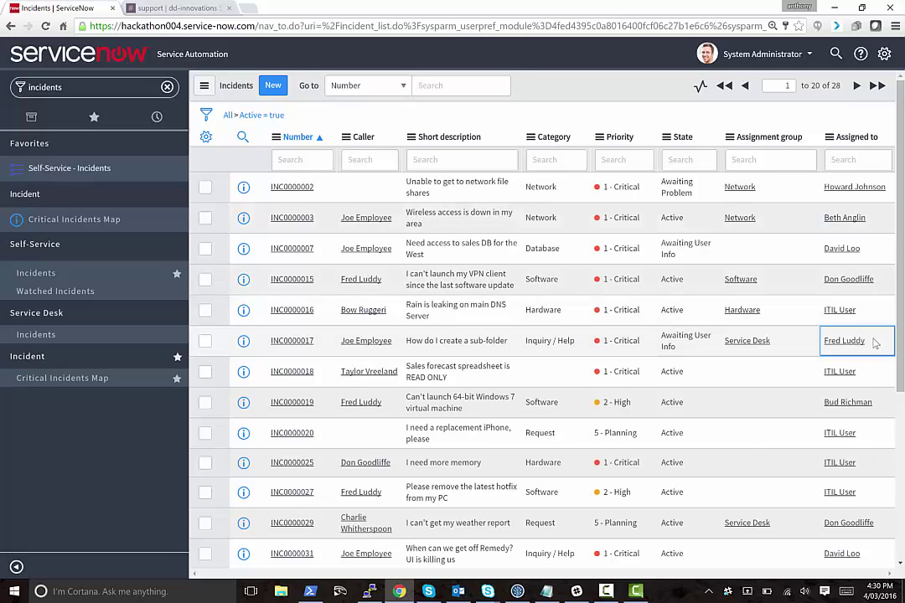
{"action": "double_click", "coordinate": [874, 342]}
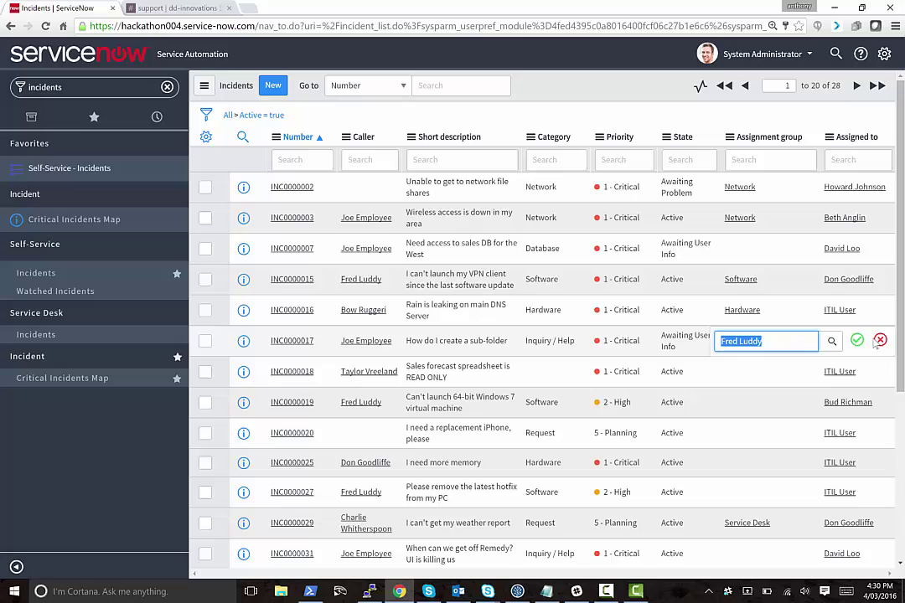
{"action": "type", "text": "Beth Anglin"}
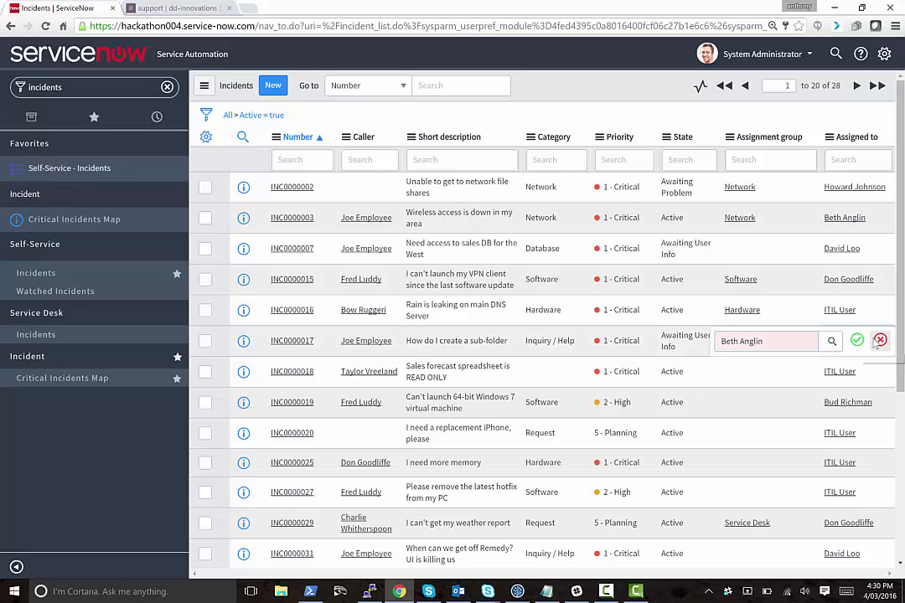
{"action": "key", "text": "Return"}
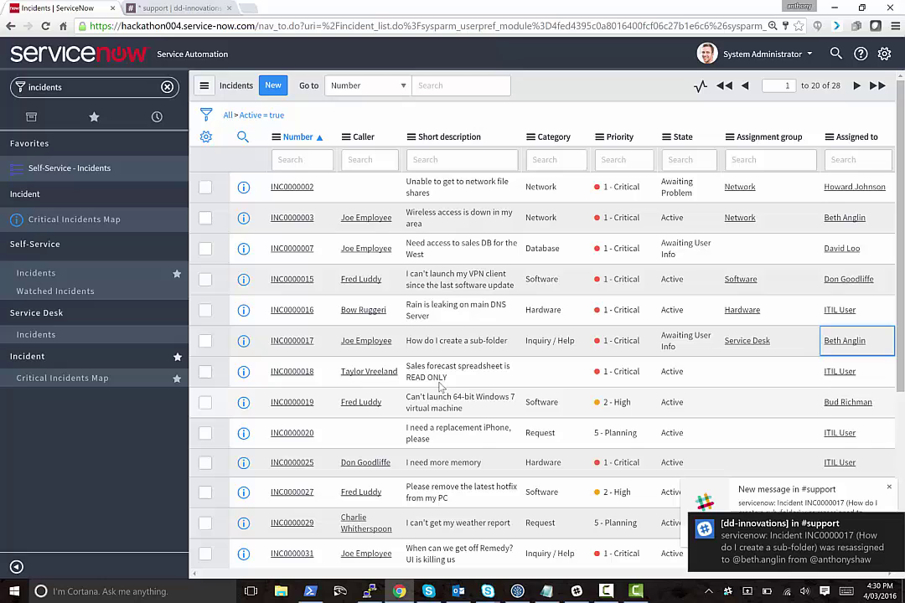
View the INC0000017 reassignment notice in #support, in both the Slack tab and desktop app.
{"action": "left_click", "coordinate": [155, 9]}
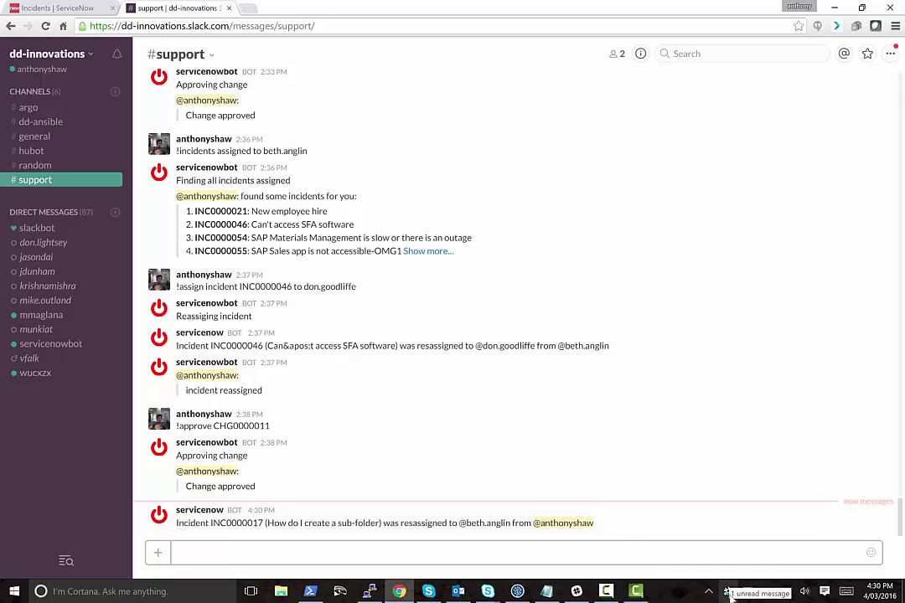
{"action": "mouse_move", "coordinate": [399, 590]}
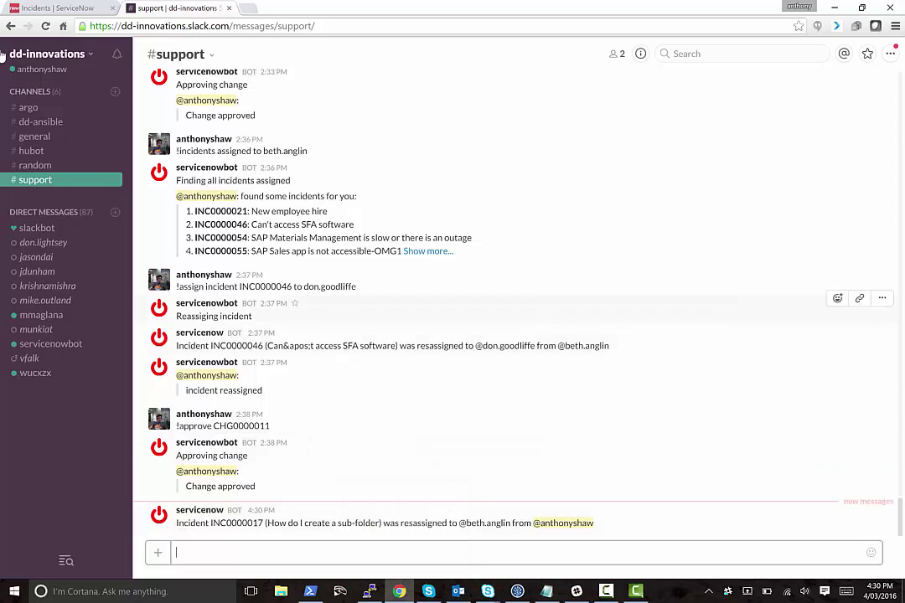
{"action": "left_click", "coordinate": [75, 8]}
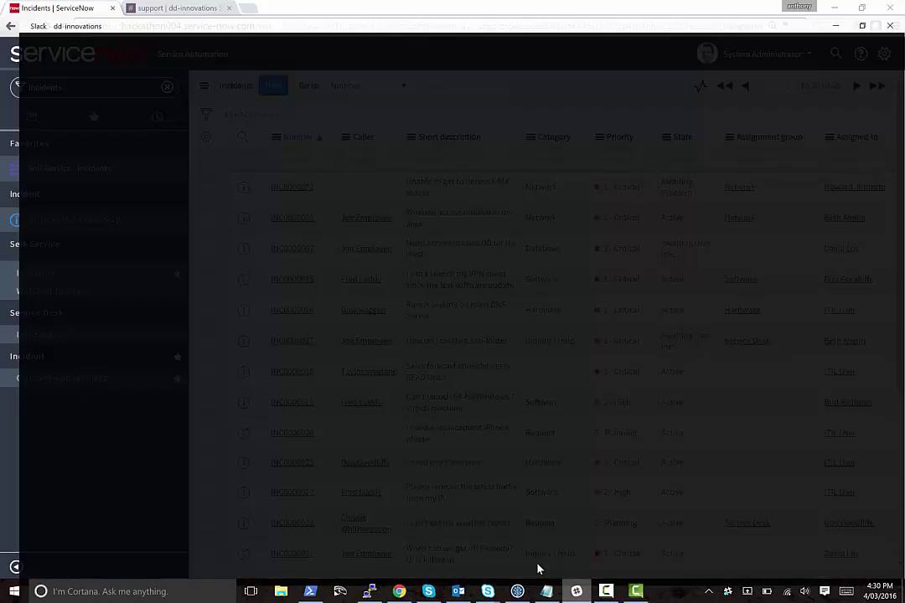
{"action": "left_click", "coordinate": [537, 569]}
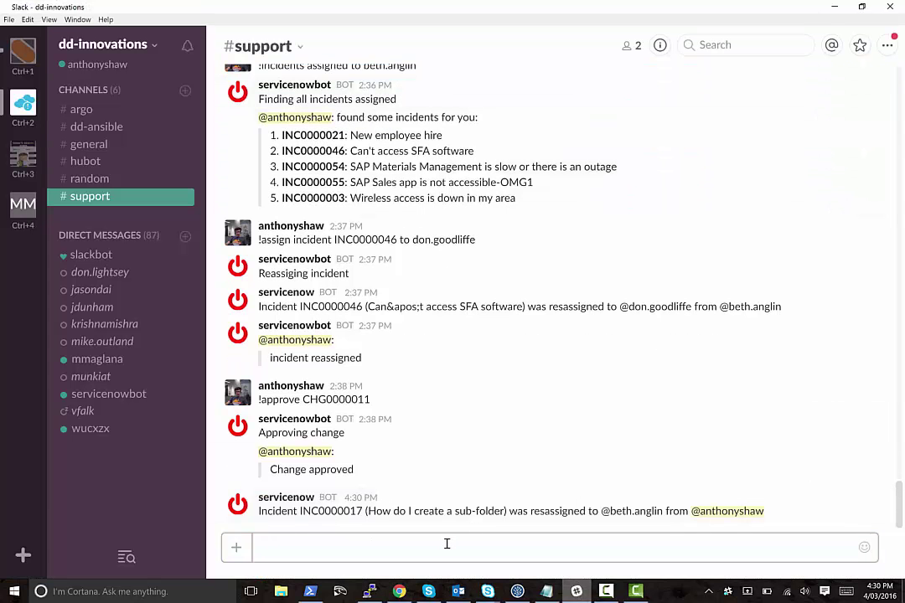
Send the bot the !incidents assigned to command with the new assignee's username.
{"action": "type", "text": "!inde"}
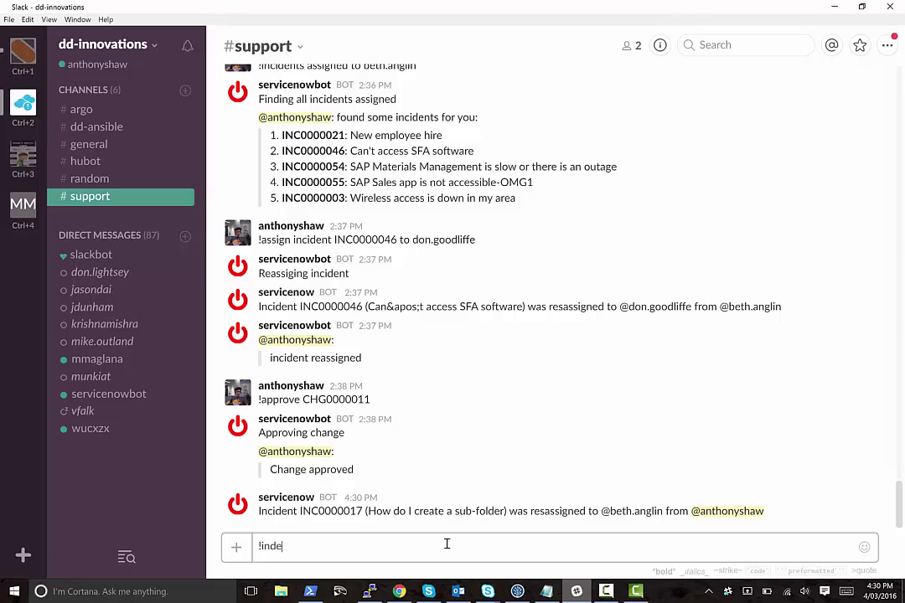
{"action": "key", "text": "BackSpace"}
{"action": "key", "text": "BackSpace"}
{"action": "type", "text": "cidents assigned to"}
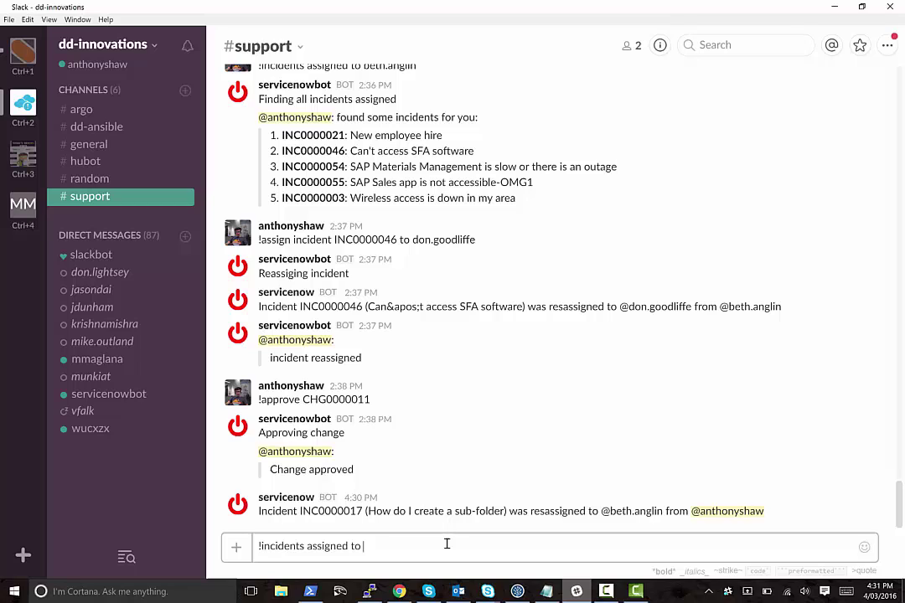
{"action": "type", "text": "th.anglion"}
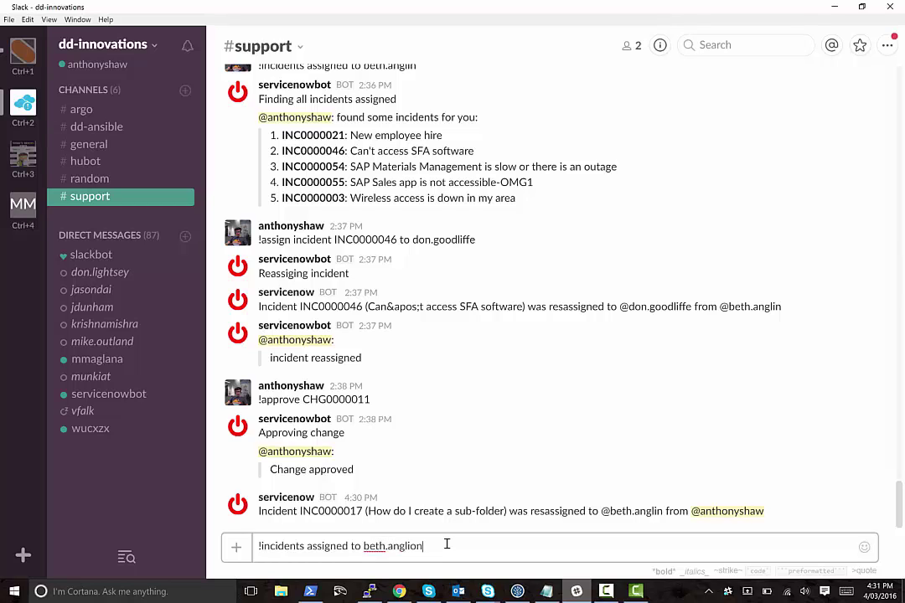
{"action": "key", "text": "Return"}
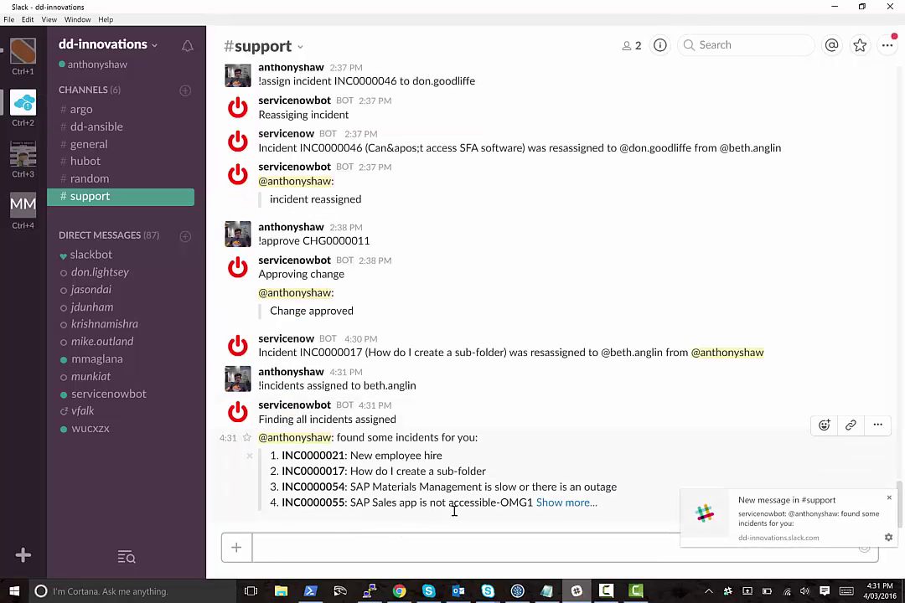
Send '!assign incident INC0000021 to' plus another user's username, copying the number from the bot's list.
{"action": "double_click", "coordinate": [319, 457]}
{"action": "key", "text": "ctrl+c"}
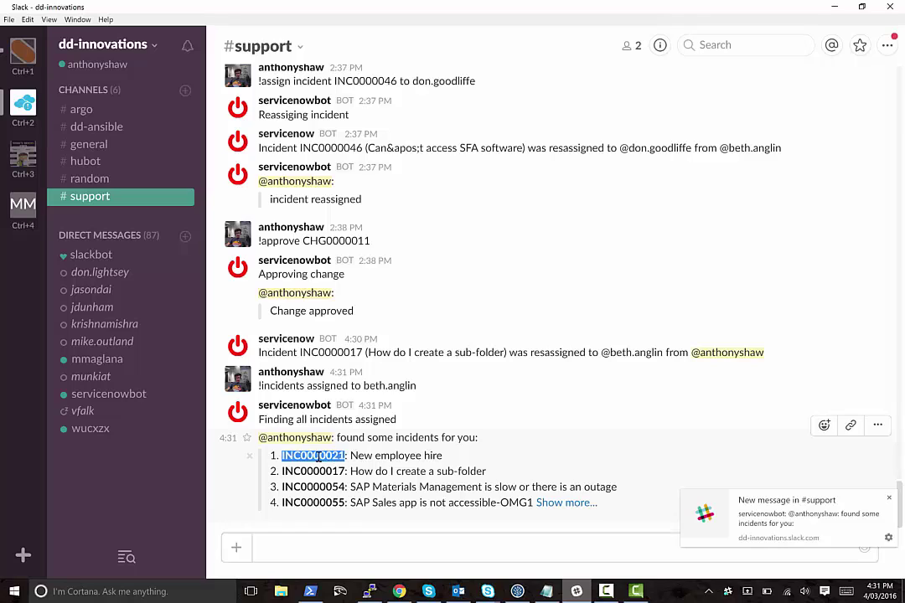
{"action": "left_click", "coordinate": [440, 546]}
{"action": "type", "text": "!assig"}
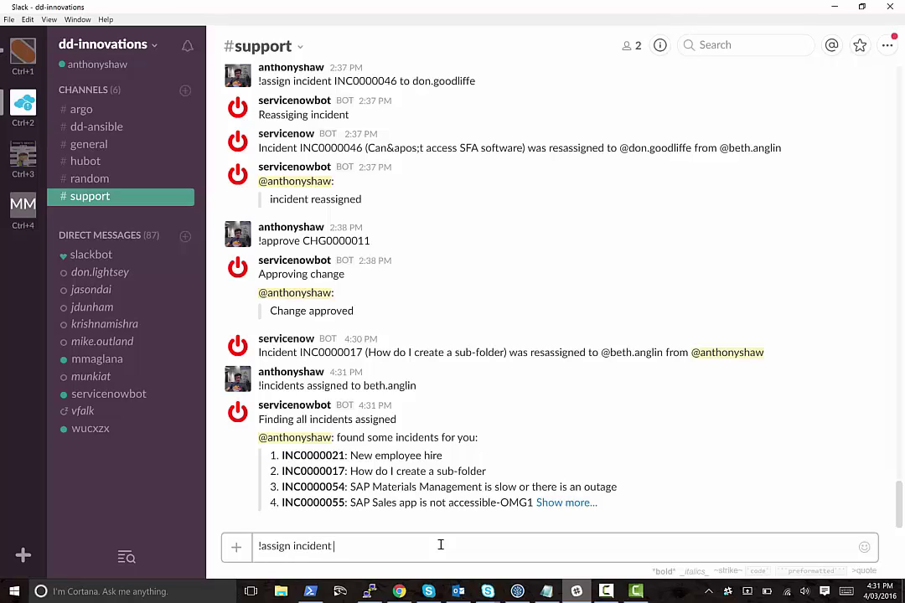
{"action": "type", "text": "n incident"}
{"action": "key", "text": "ctrl+v"}
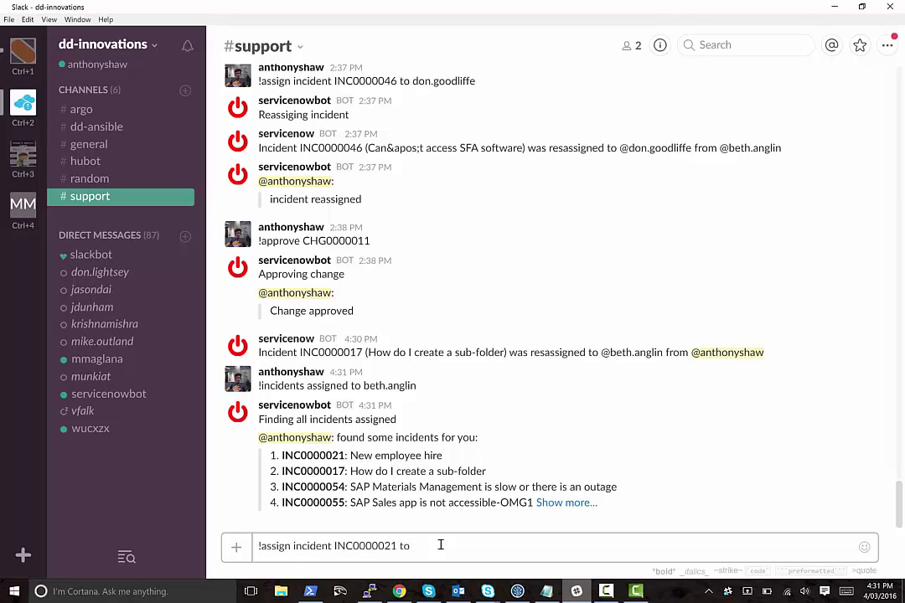
{"action": "type", "text": "to fred/"}
{"action": "key", "text": "alt+Tab"}
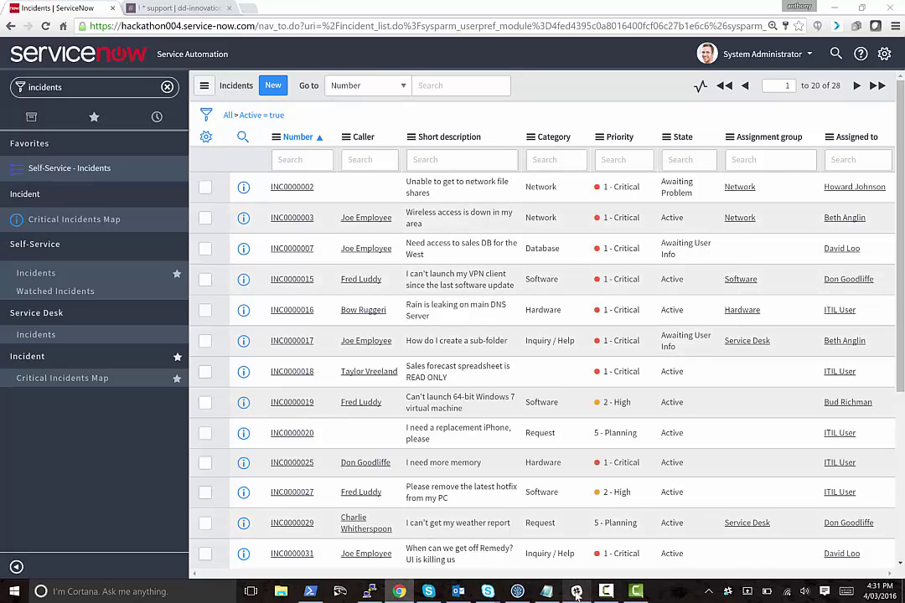
{"action": "key", "text": "alt+Tab"}
{"action": "type", "text": "lud"}
{"action": "key", "text": "BackSpace"}
{"action": "key", "text": "BackSpace"}
{"action": "key", "text": "BackSpace"}
{"action": "key", "text": "BackSpace"}
{"action": "key", "text": "BackSpace"}
{"action": "key", "text": "BackSpace"}
{"action": "key", "text": "BackSpace"}
{"action": "key", "text": "BackSpace"}
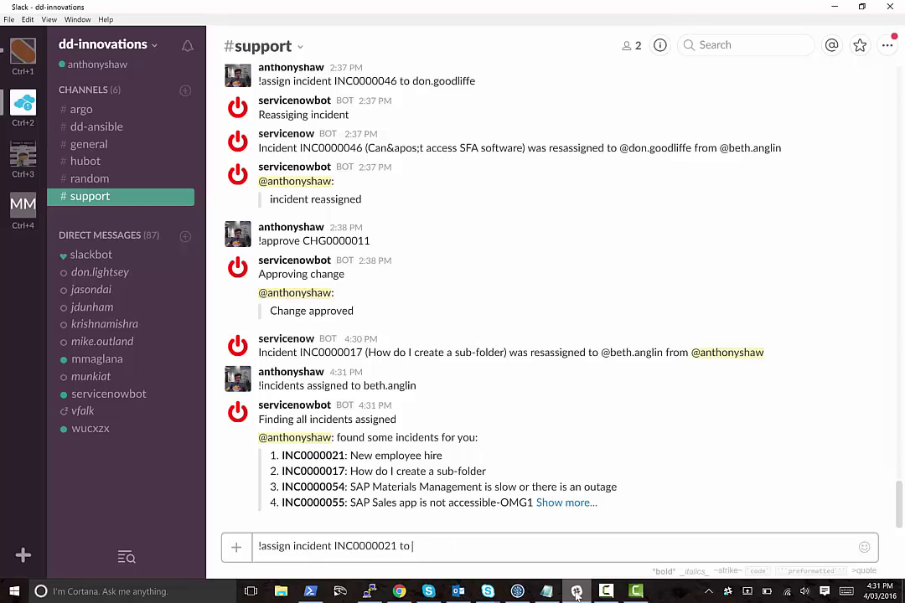
{"action": "type", "text": "david.loo"}
{"action": "key", "text": "Return"}
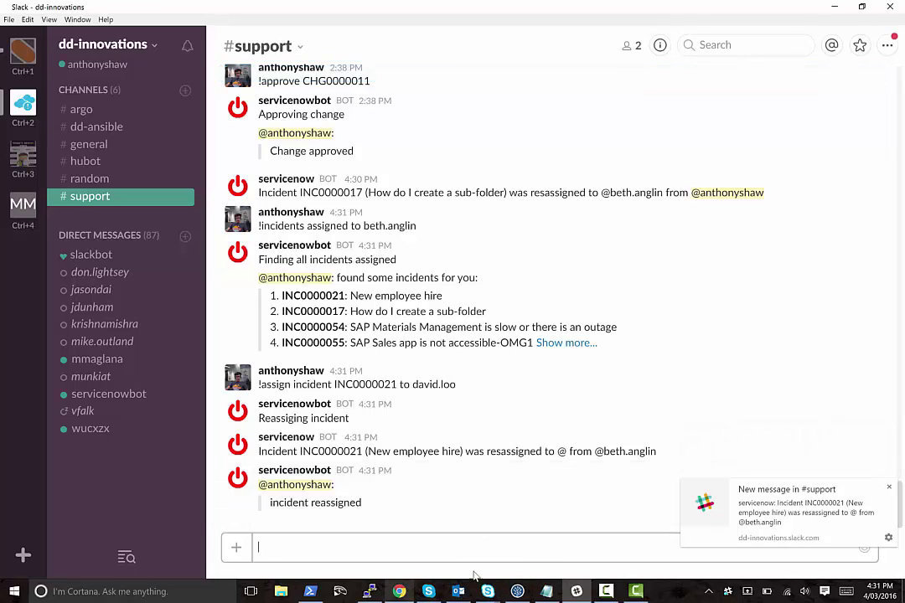
Filter the ServiceNow navigator for 'changes', open Table Changes, then the empty Local Changes list.
{"action": "left_click", "coordinate": [399, 591]}
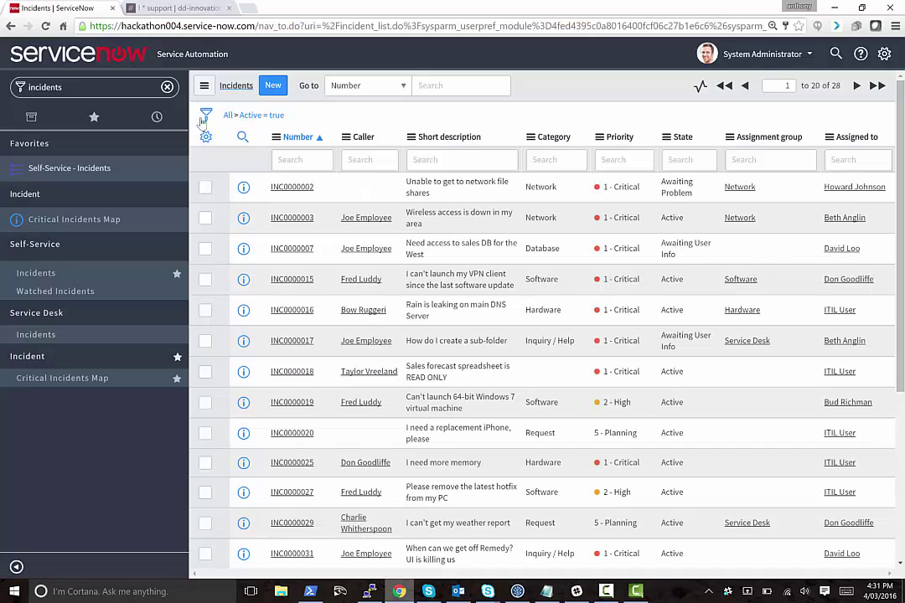
{"action": "left_click", "coordinate": [87, 87]}
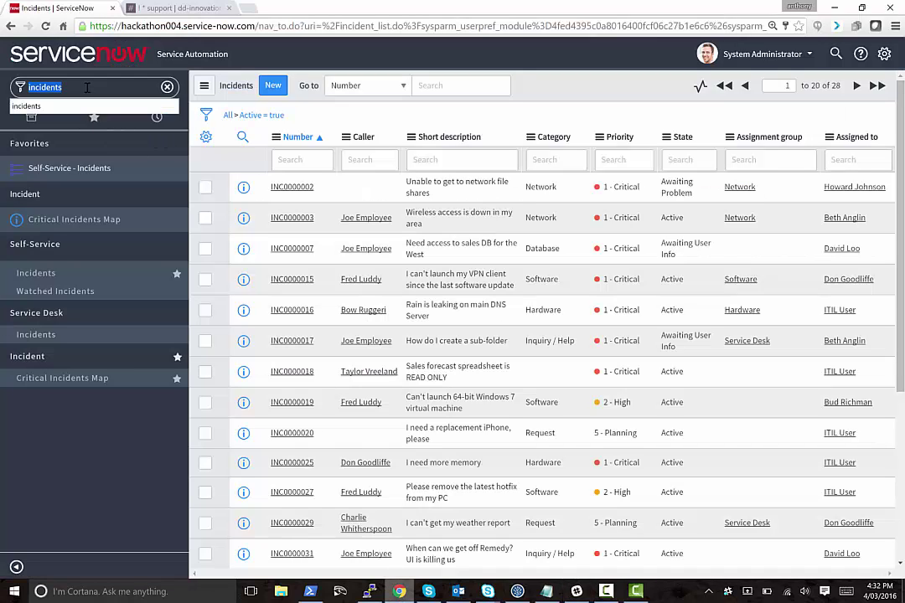
{"action": "type", "text": "change"}
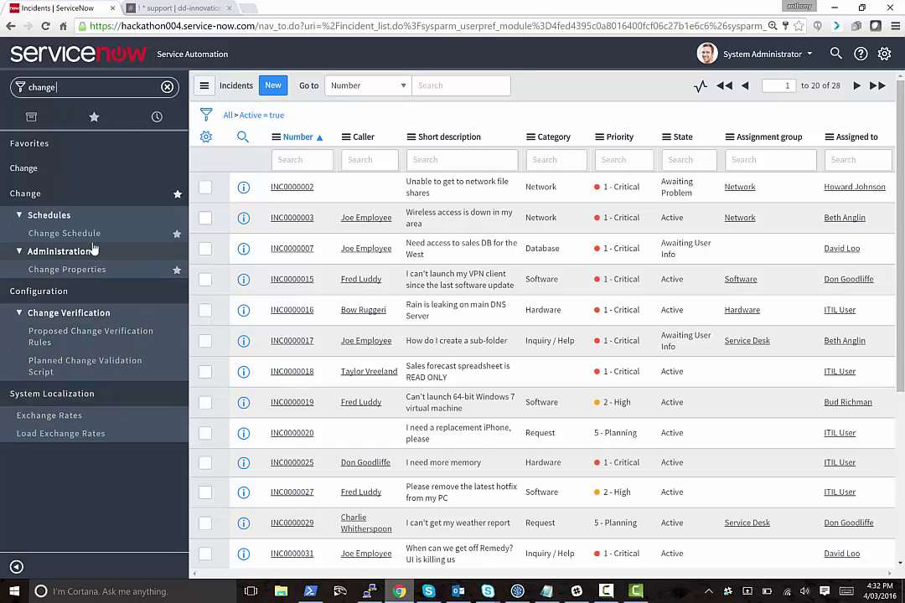
{"action": "left_click", "coordinate": [75, 167]}
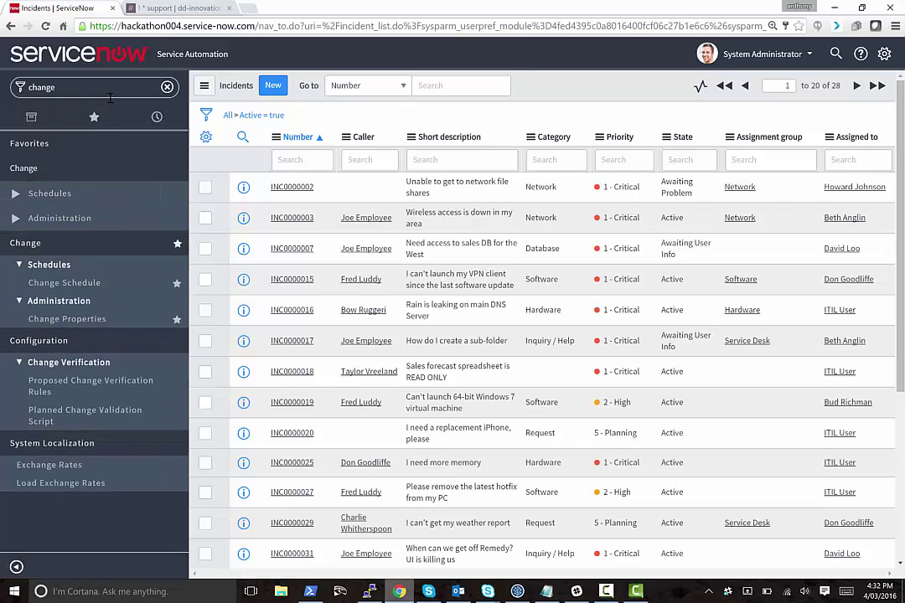
{"action": "key", "text": "ctrl+a"}
{"action": "key", "text": "BackSpace"}
{"action": "type", "text": "ch"}
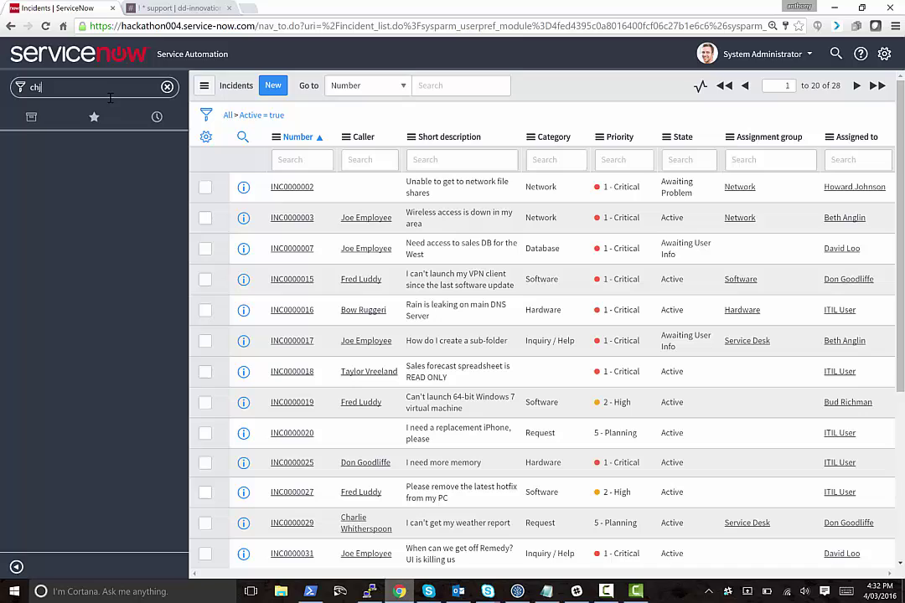
{"action": "type", "text": "ange requ"}
{"action": "key", "text": "BackSpace"}
{"action": "key", "text": "BackSpace"}
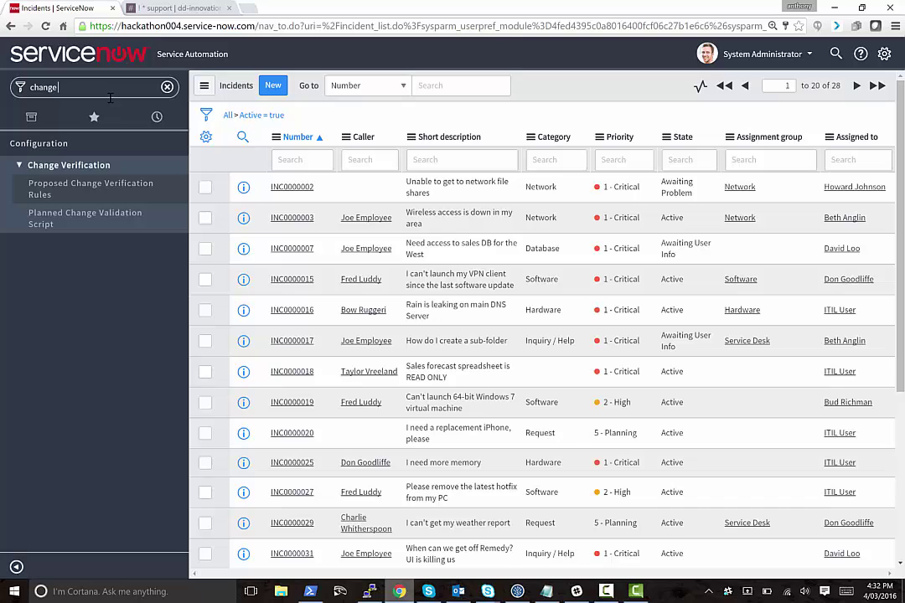
{"action": "type", "text": "s"}
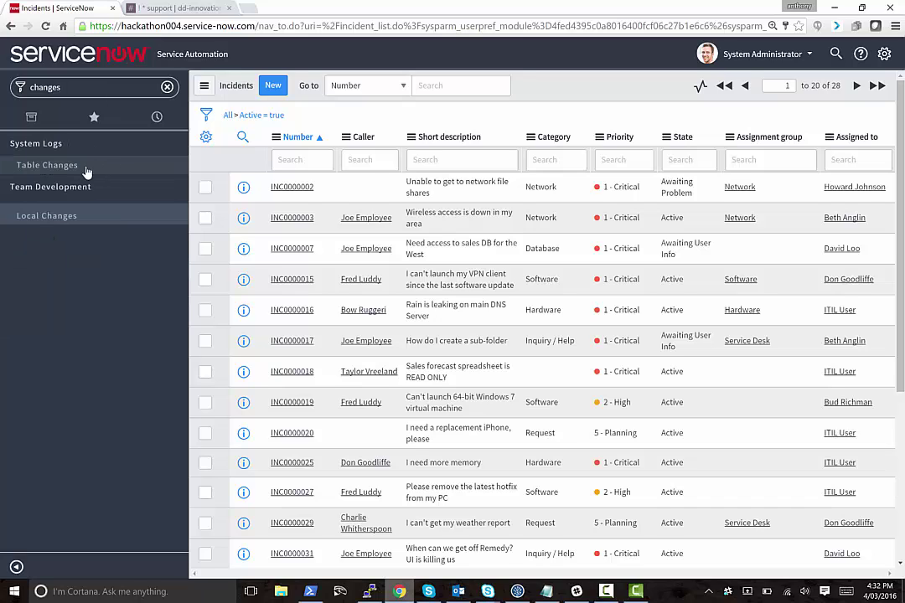
{"action": "left_click", "coordinate": [167, 165]}
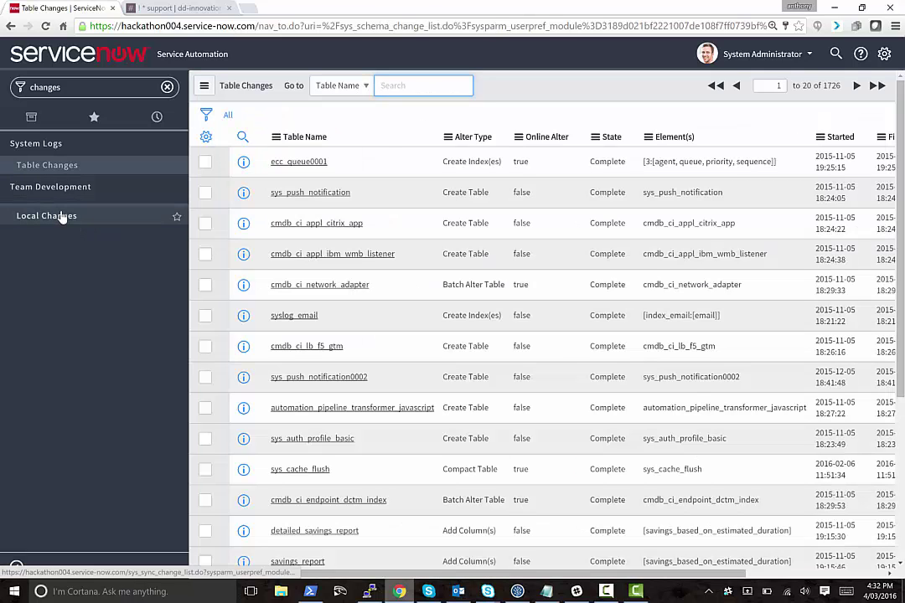
{"action": "left_click", "coordinate": [62, 217]}
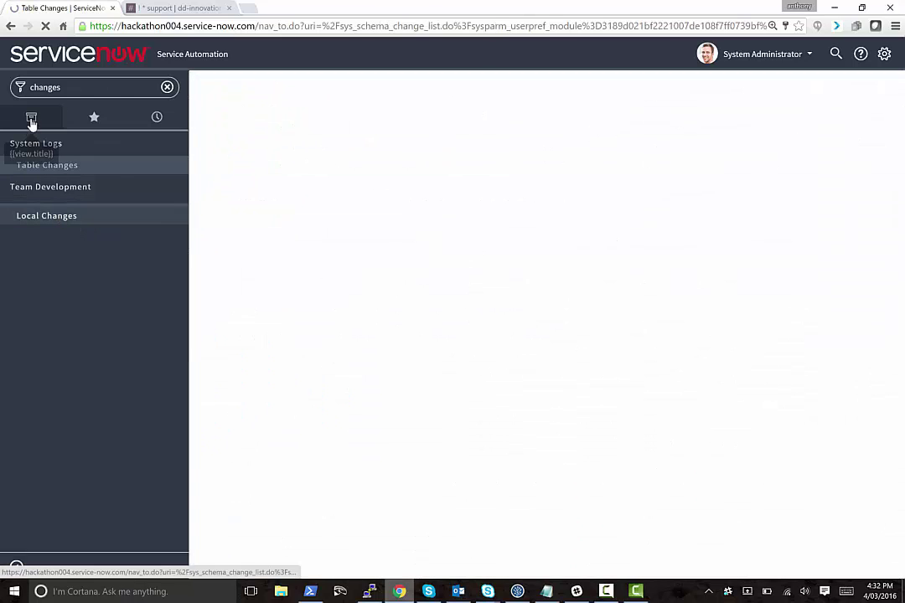
Show all applications and expand the Service Desk and Change modules in the navigator.
{"action": "left_click", "coordinate": [31, 119]}
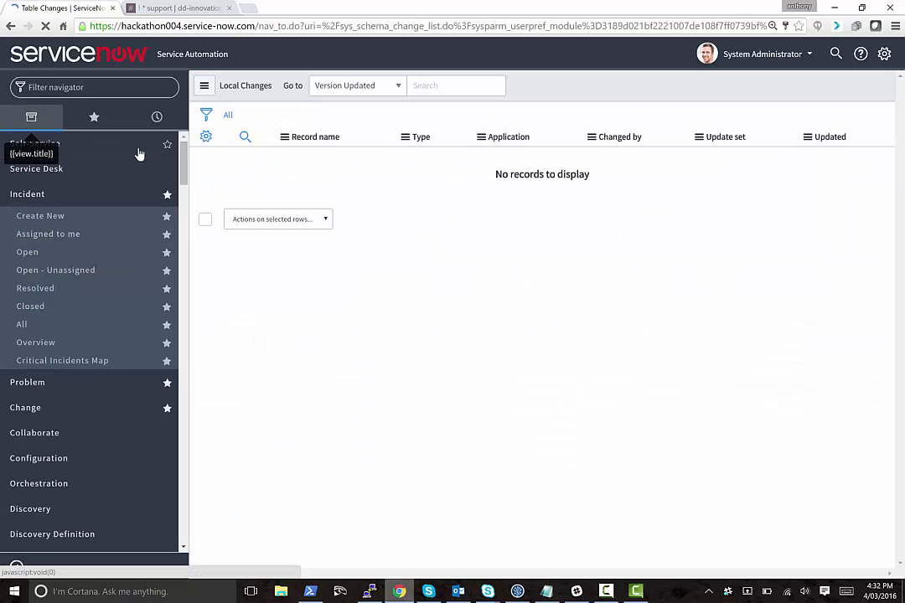
{"action": "left_click", "coordinate": [87, 170]}
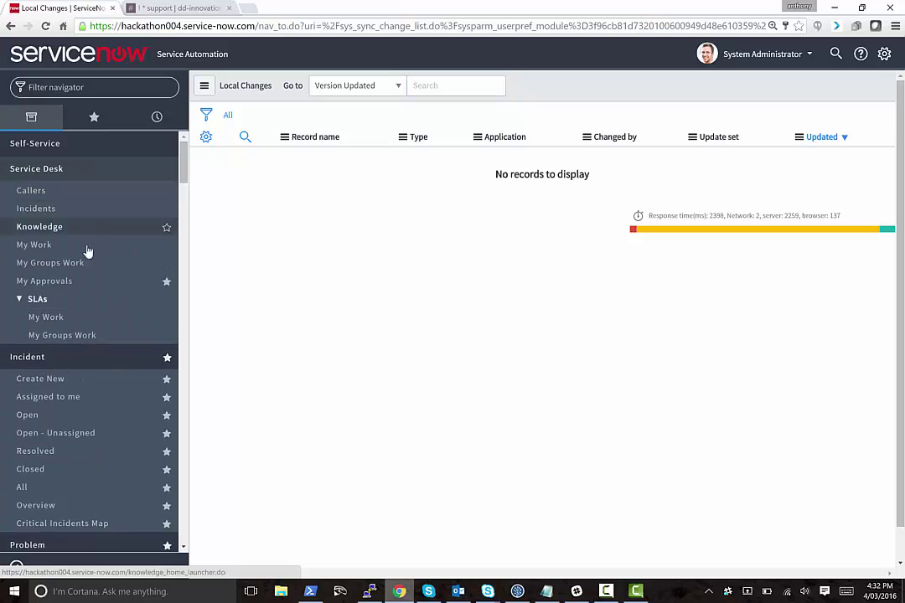
{"action": "scroll", "coordinate": [88, 380], "scroll_direction": "down", "scroll_amount": 2}
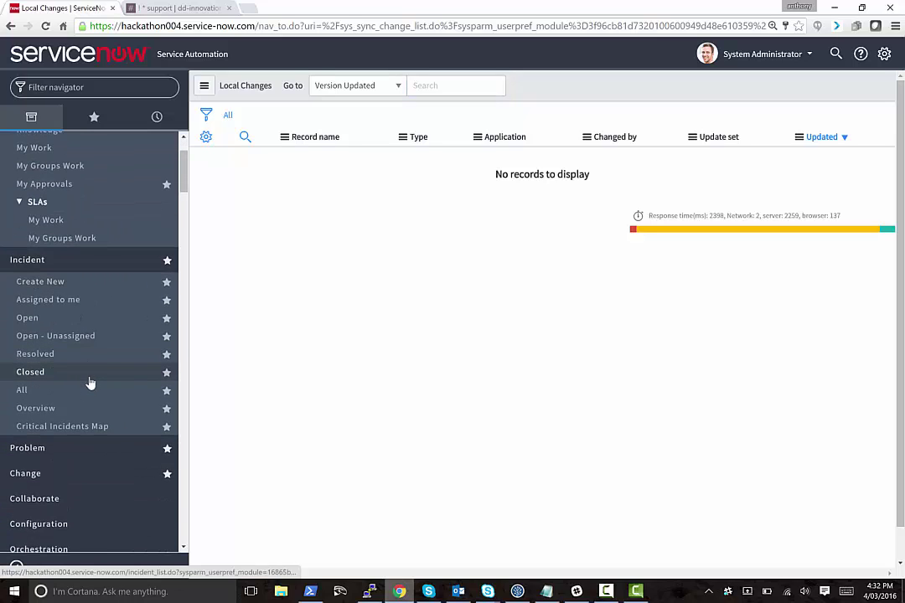
{"action": "left_click", "coordinate": [80, 472]}
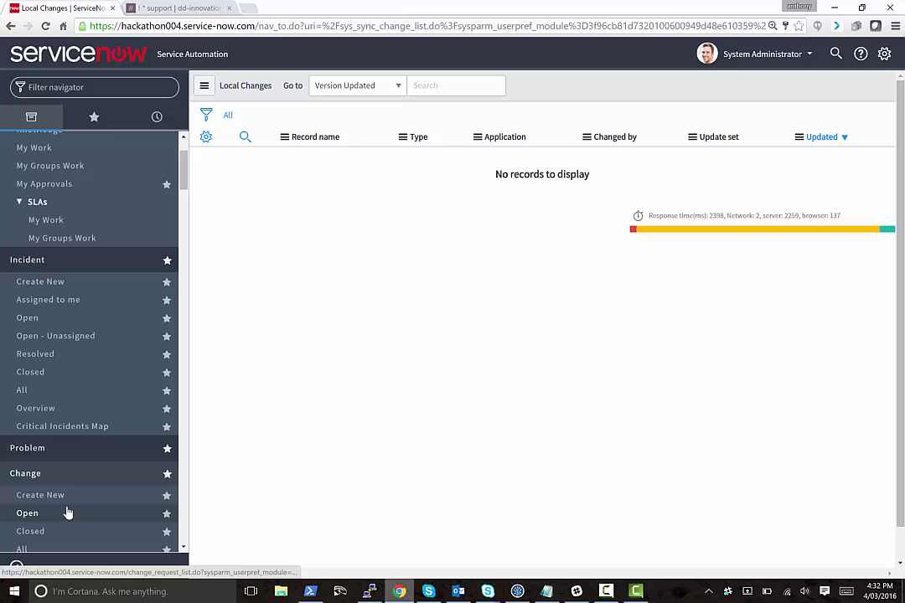
Open Change > Open's active change requests, copy CHG0000008's number, and switch to Slack.
{"action": "left_click", "coordinate": [68, 512]}
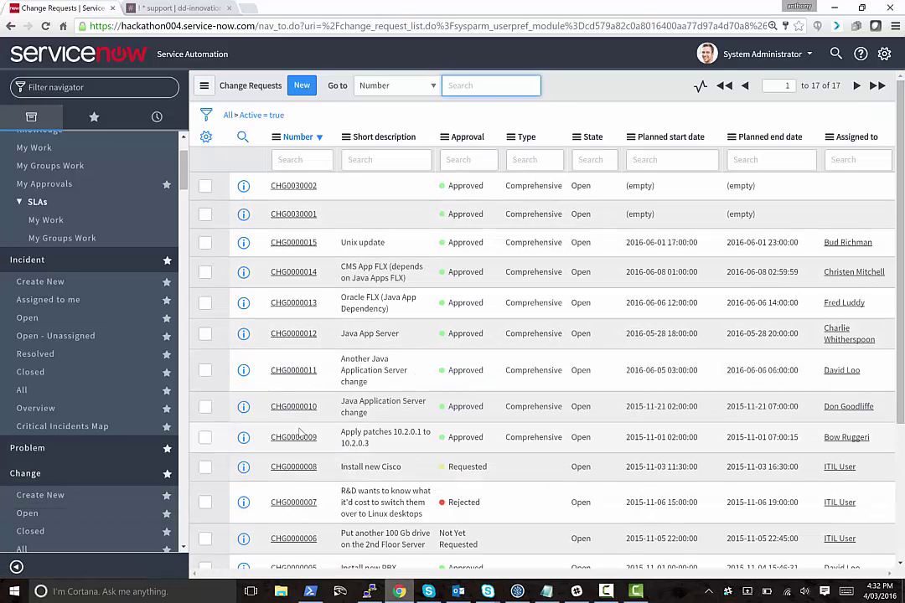
{"action": "left_click", "coordinate": [273, 436]}
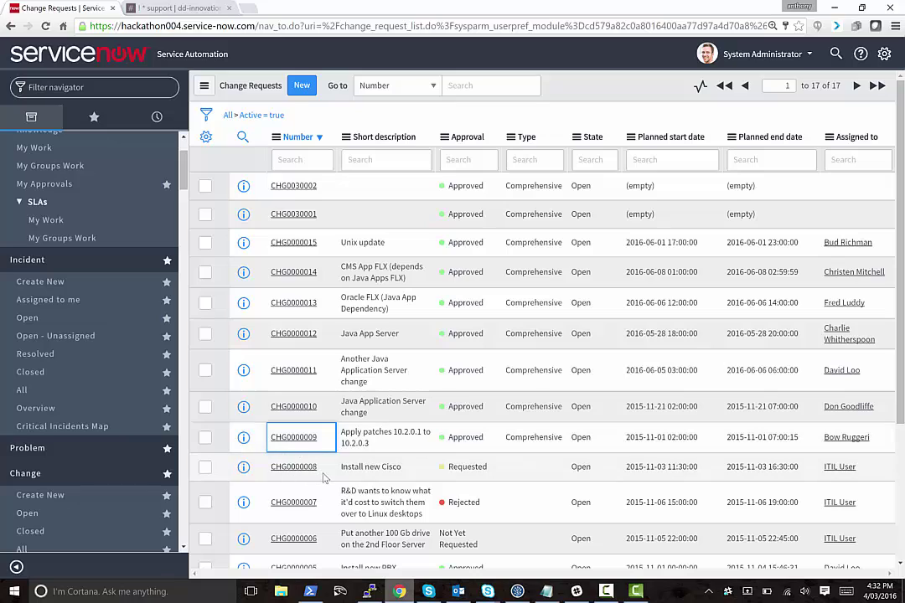
{"action": "left_click", "coordinate": [324, 476]}
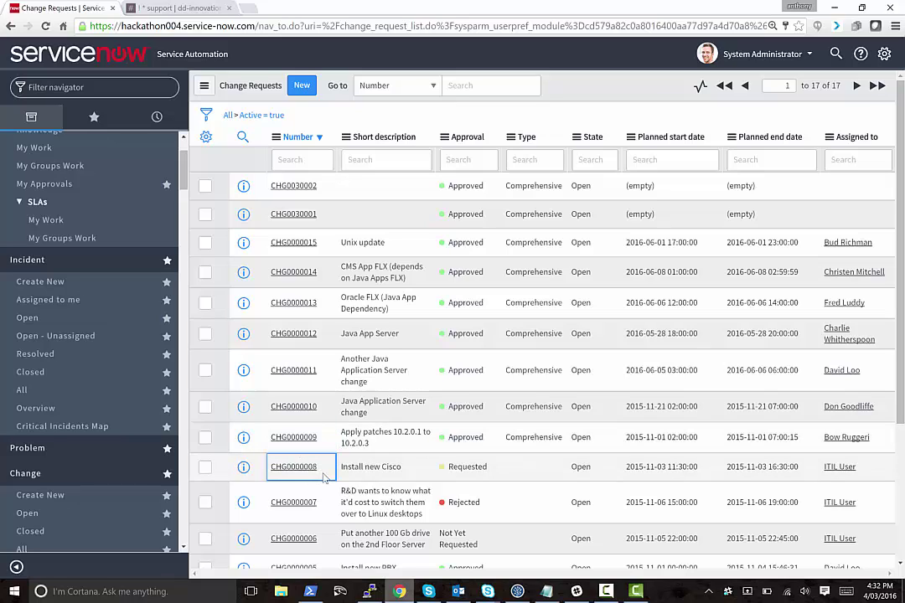
{"action": "double_click", "coordinate": [325, 477]}
{"action": "key", "text": "ctrl+c"}
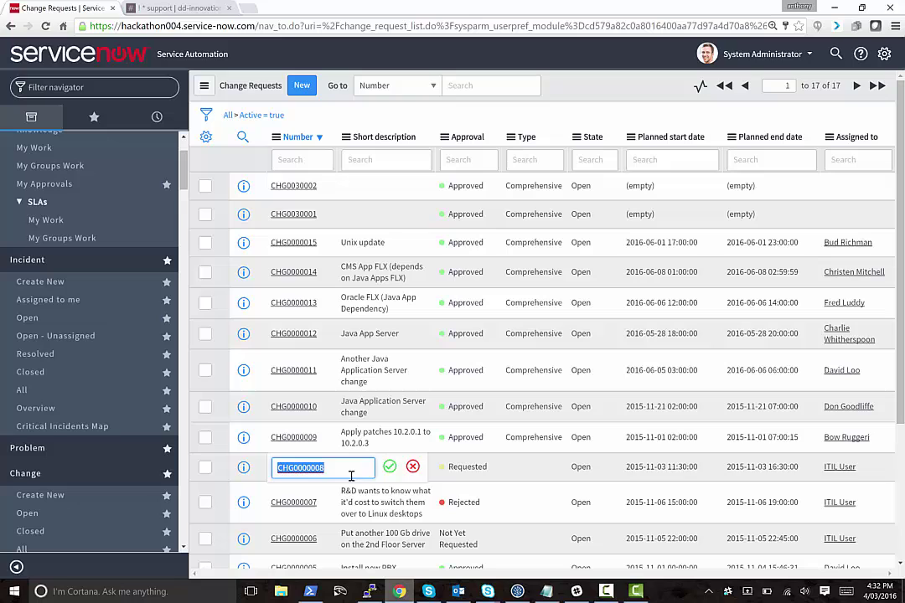
{"action": "left_click", "coordinate": [495, 494]}
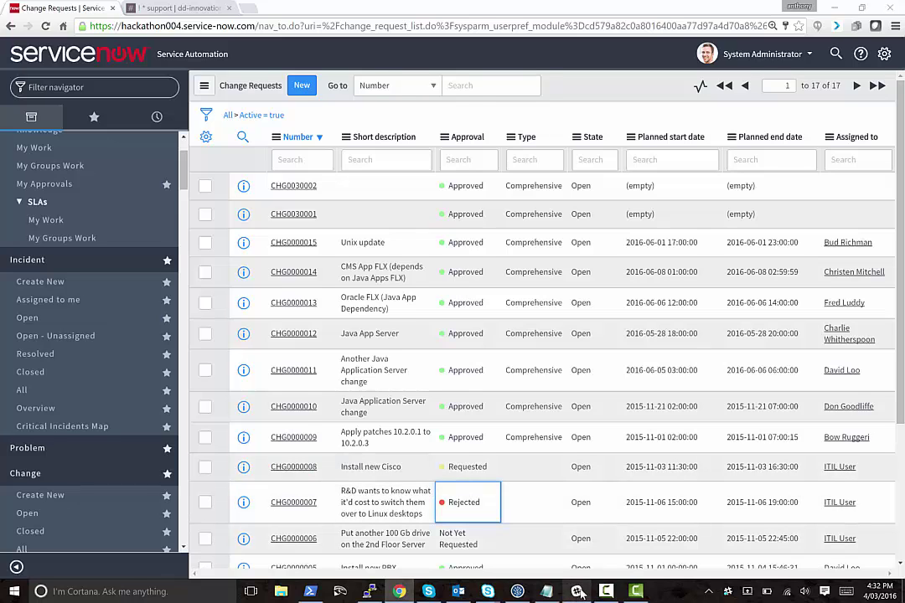
{"action": "key", "text": "alt+Tab"}
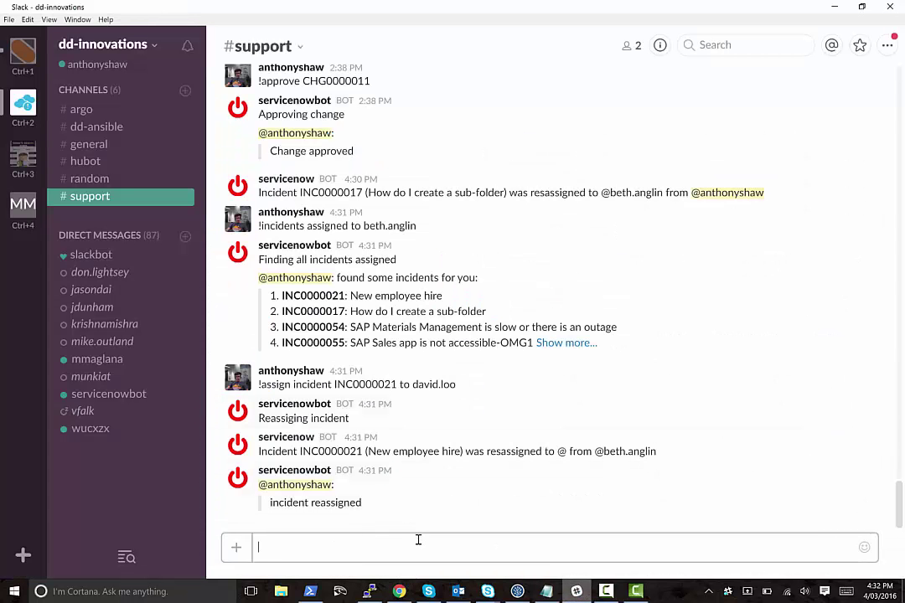
Send the bot '!approve CHG0000008' in #support to approve the change request.
{"action": "type", "text": "!approve"}
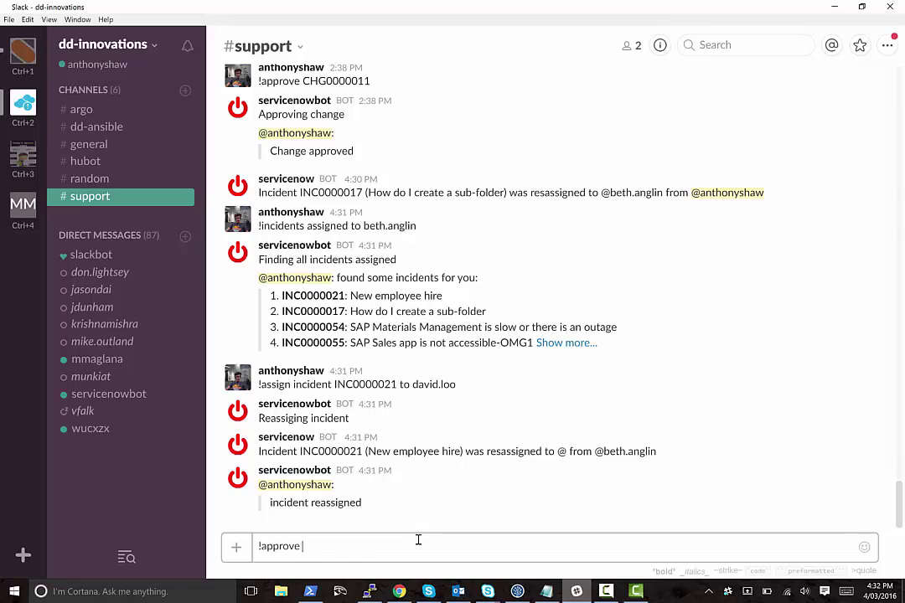
{"action": "key", "text": "ctrl+v"}
{"action": "key", "text": "Return"}
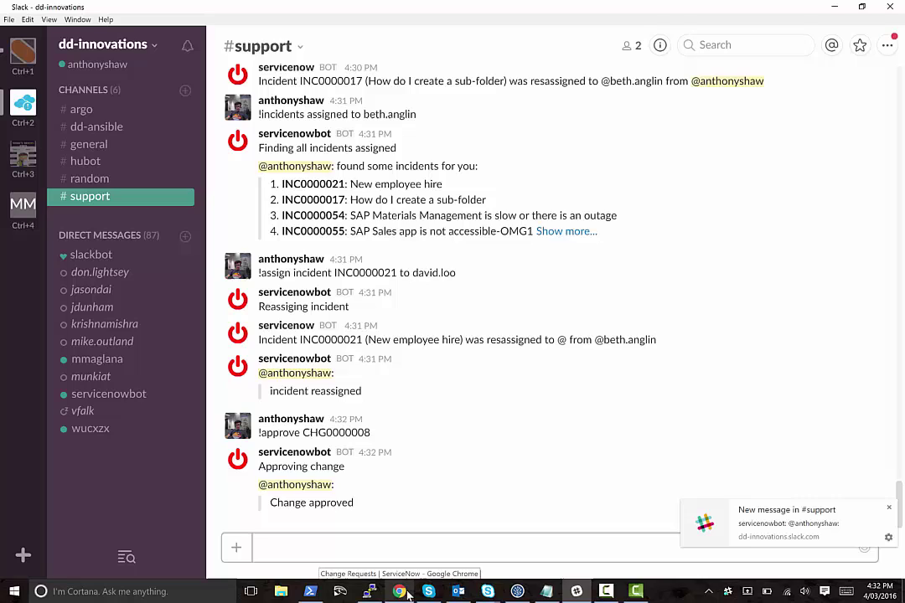
Return to ServiceNow and open change request CHG0000008 from the Change Requests list.
{"action": "left_click", "coordinate": [405, 590]}
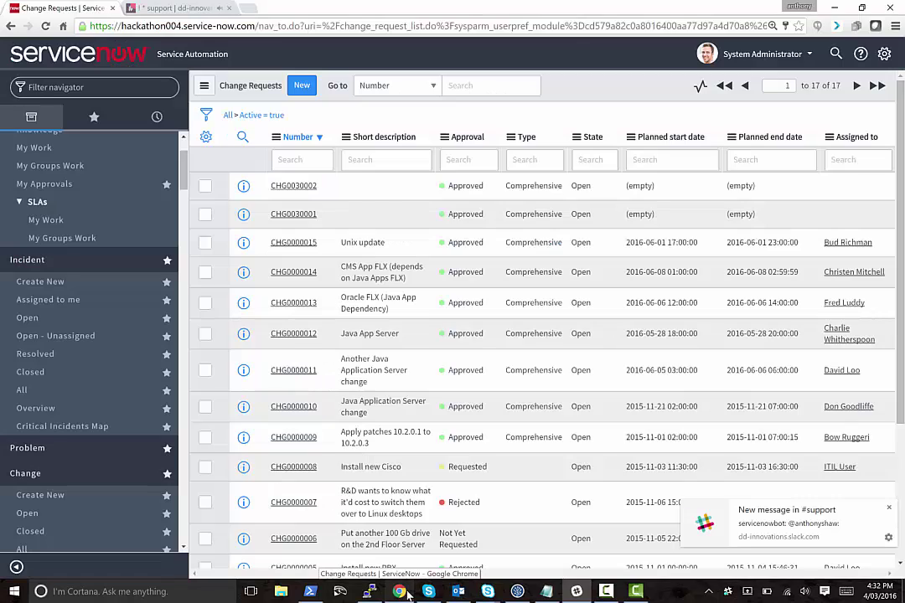
{"action": "left_click", "coordinate": [292, 467]}
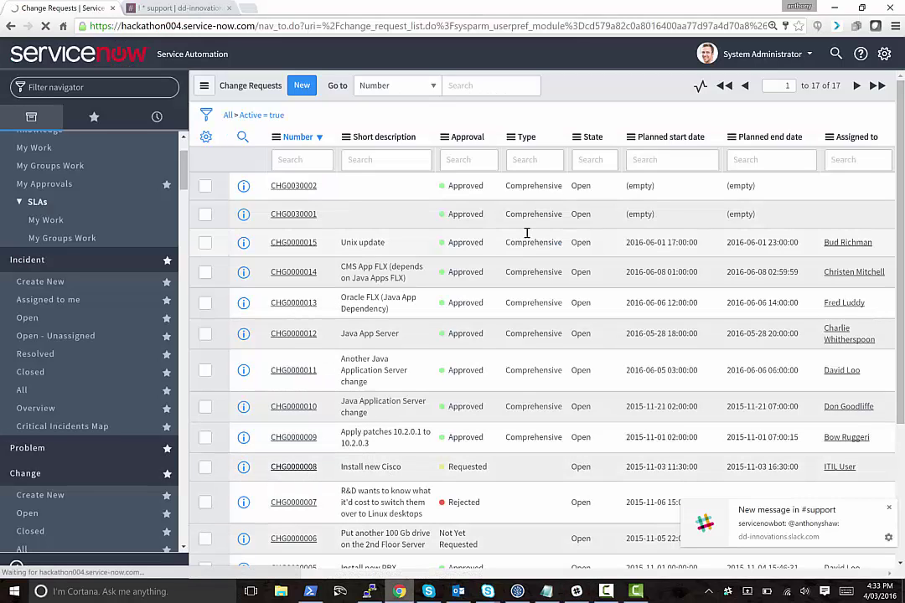